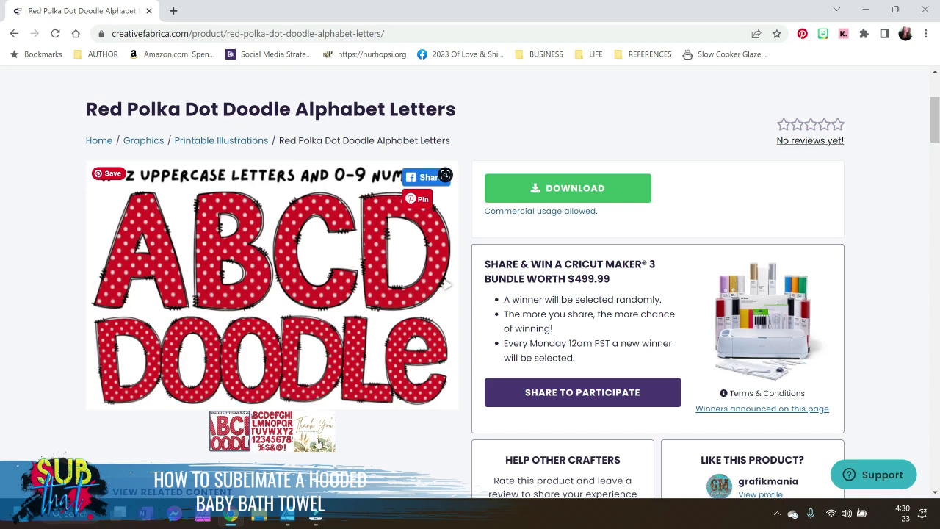
# Switch from the Chrome product page back to the Affinity Designer window.
pyautogui.hotkey('alt', 'Tab')
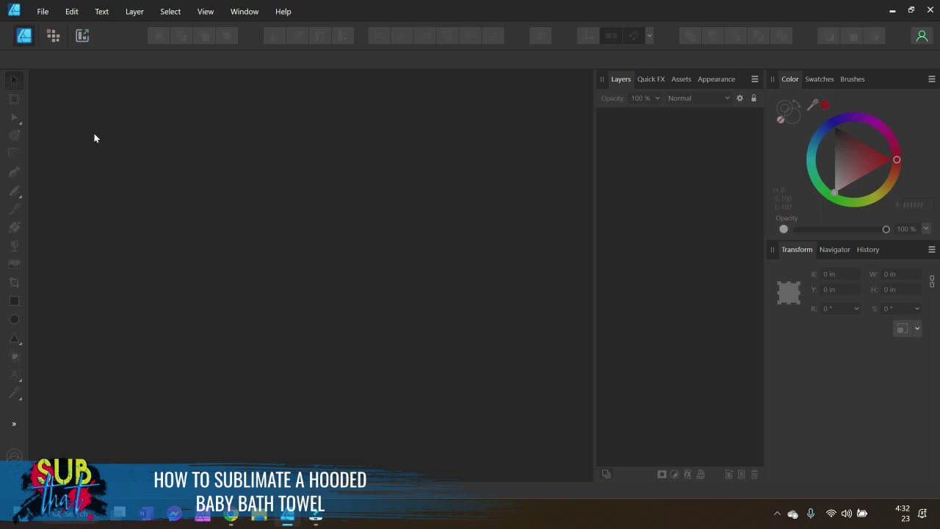
# Start a new document from the Print category's Letter 8.5 × 11 in preset.
pyautogui.click(40, 11)
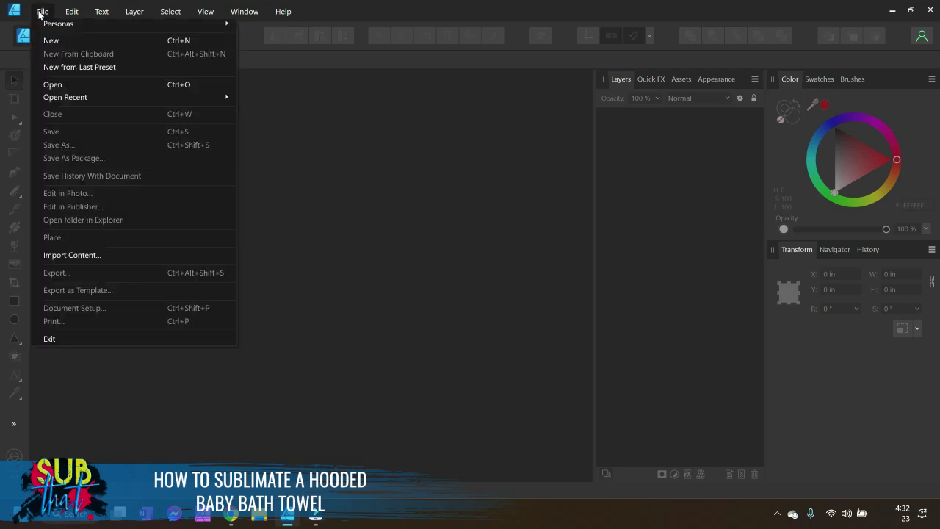
pyautogui.click(62, 39)
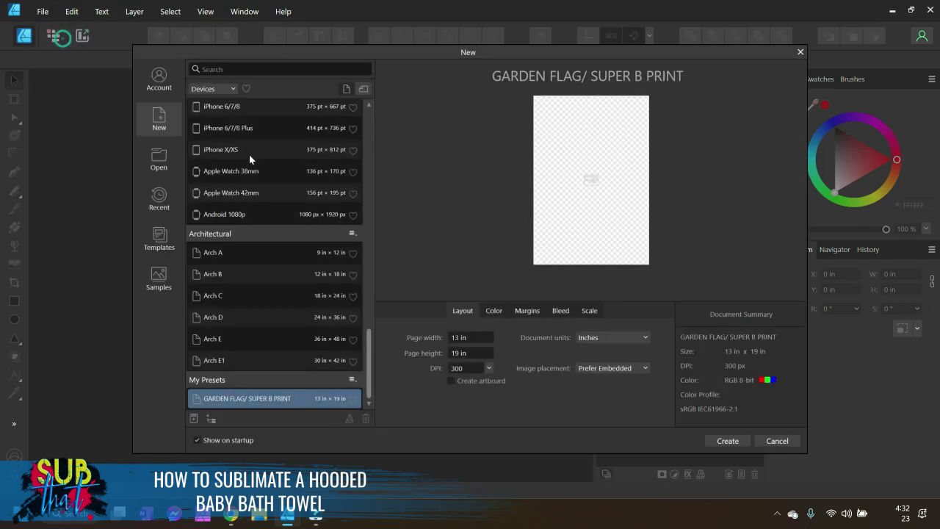
pyautogui.scroll(10, 220, 279)
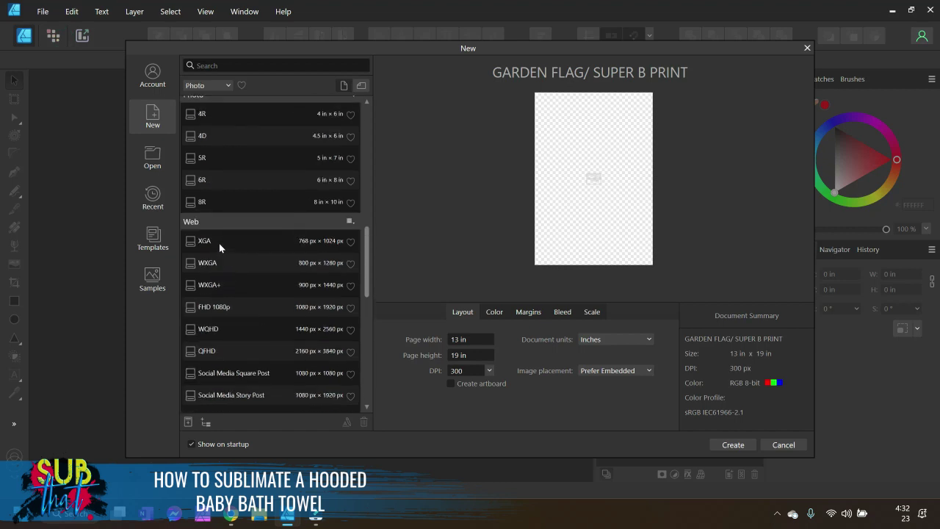
pyautogui.click(198, 85)
pyautogui.click(202, 100)
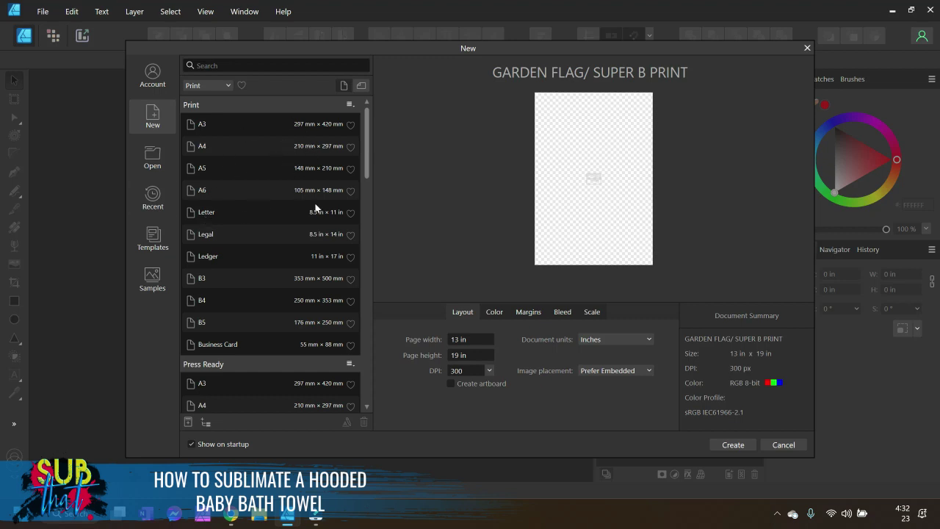
pyautogui.click(214, 217)
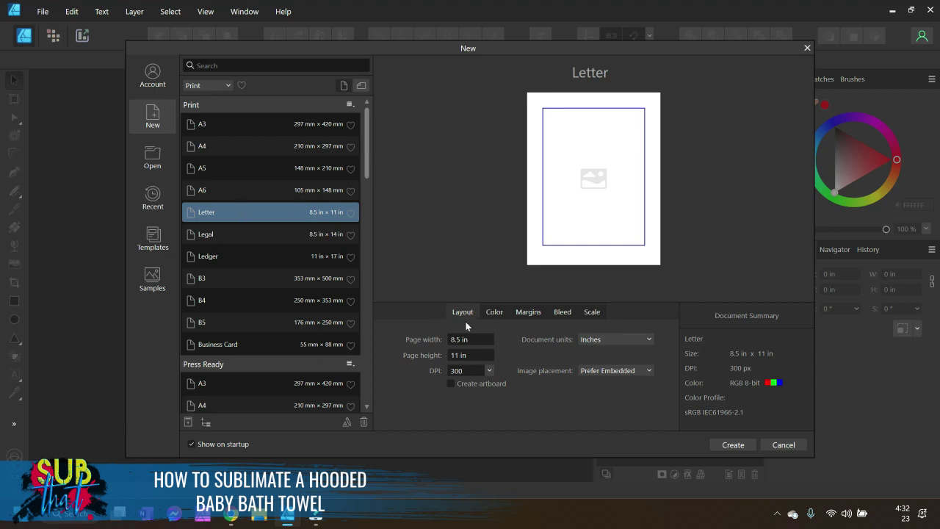
# Turn off margins and enable a transparent background for the new Letter page.
pyautogui.click(523, 314)
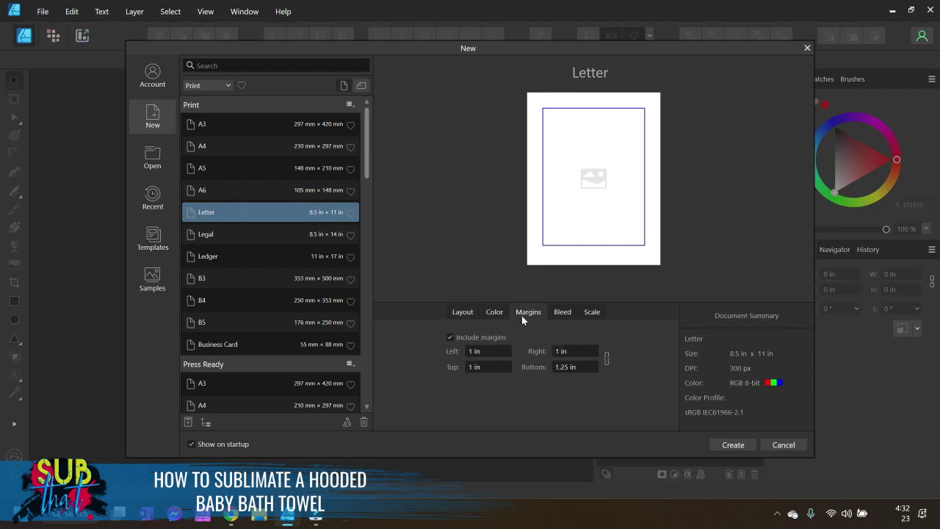
pyautogui.click(450, 337)
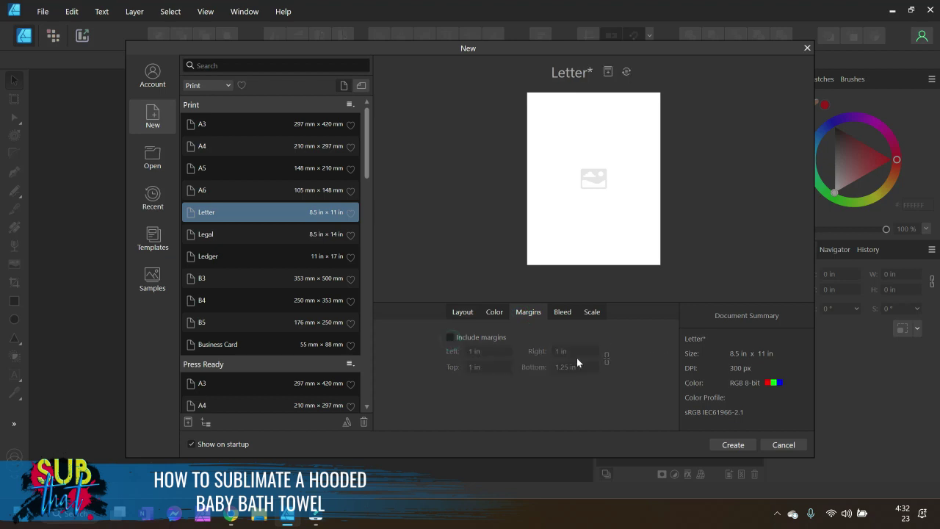
pyautogui.click(495, 314)
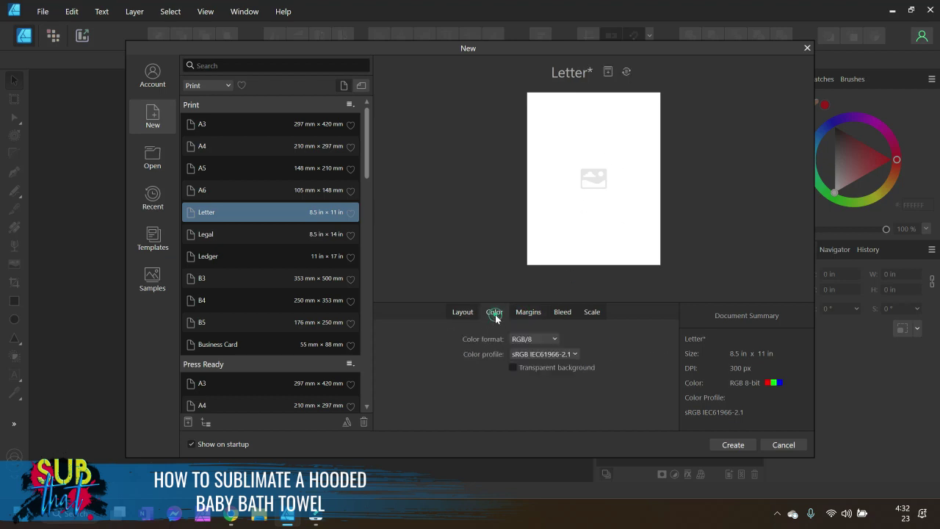
pyautogui.click(513, 368)
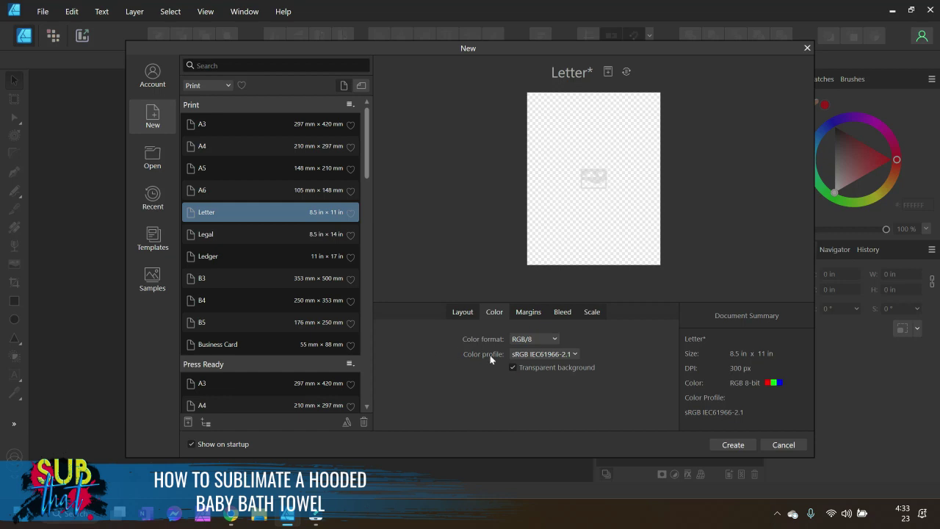
# Keep the sRGB IEC61966-2.1 colour profile and create the blank Letter document.
pyautogui.click(546, 357)
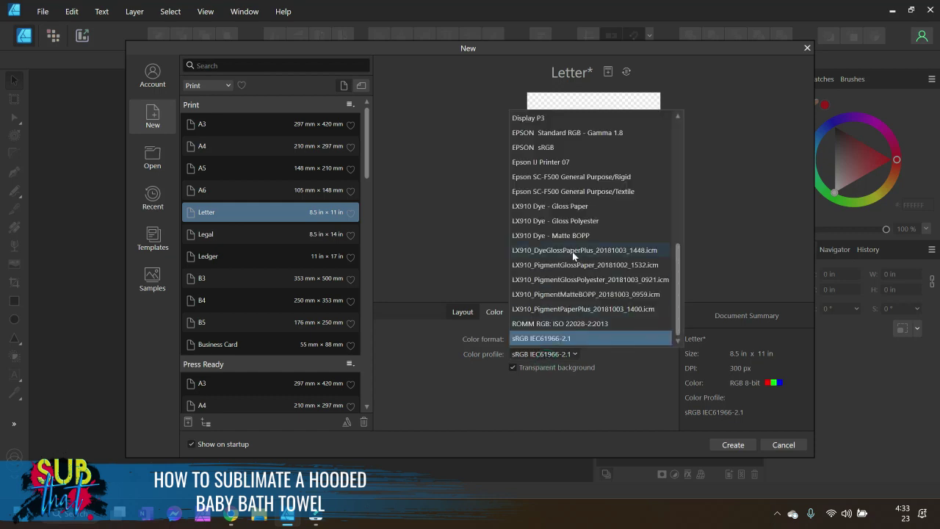
pyautogui.scroll(15, 584, 263)
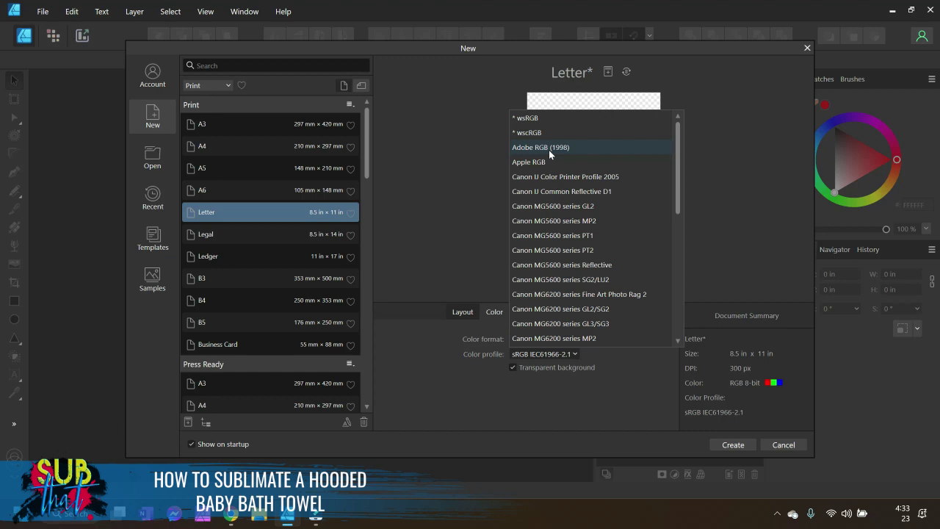
pyautogui.click(558, 385)
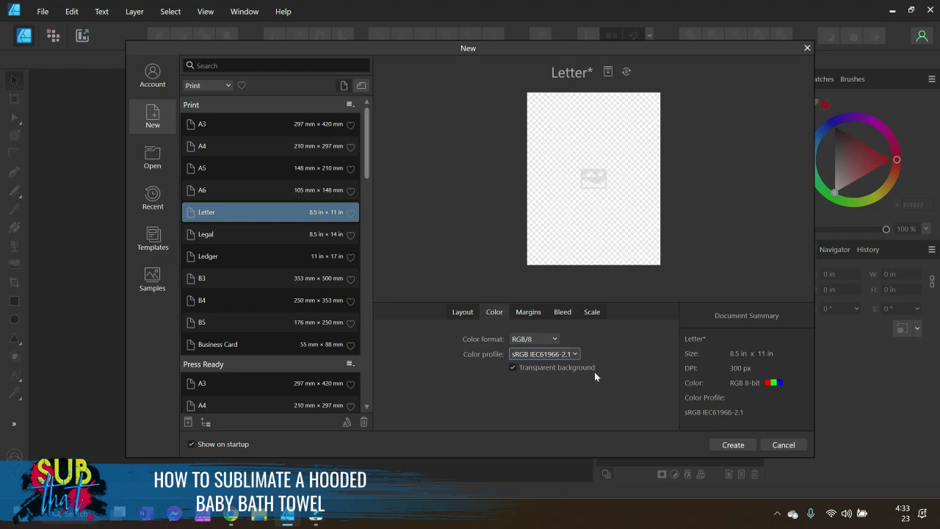
pyautogui.click(738, 447)
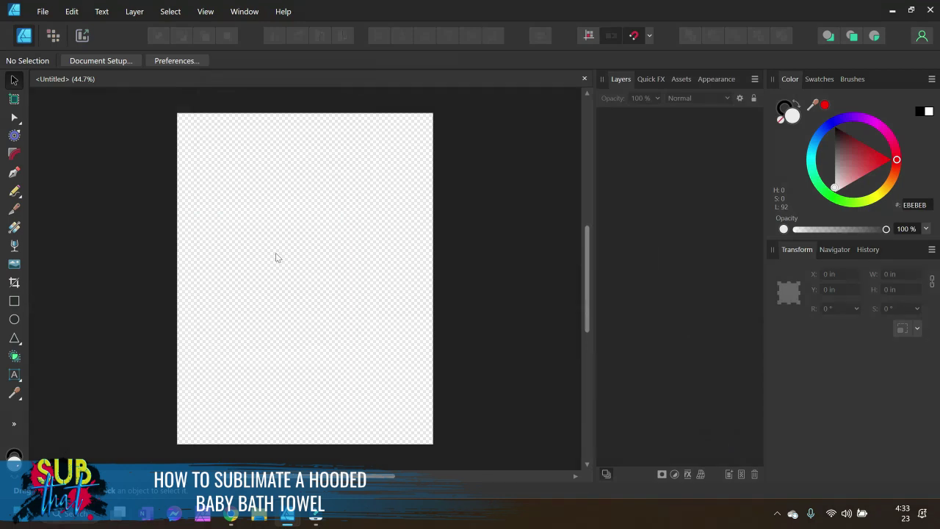
# Place UPPER-A.png, the red polka-dot letter A, across the upper part of the page.
pyautogui.click(14, 263)
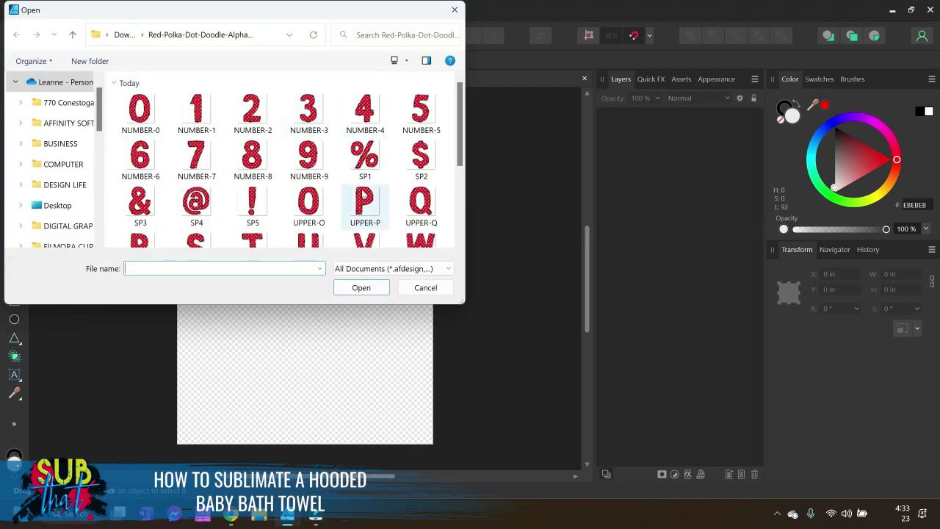
pyautogui.scroll(-3, 365, 193)
pyautogui.click(306, 132)
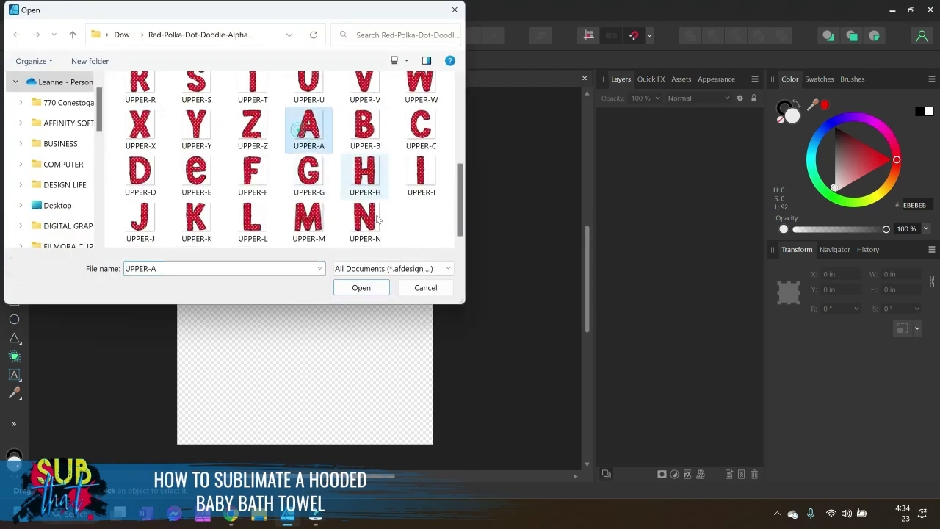
pyautogui.click(361, 288)
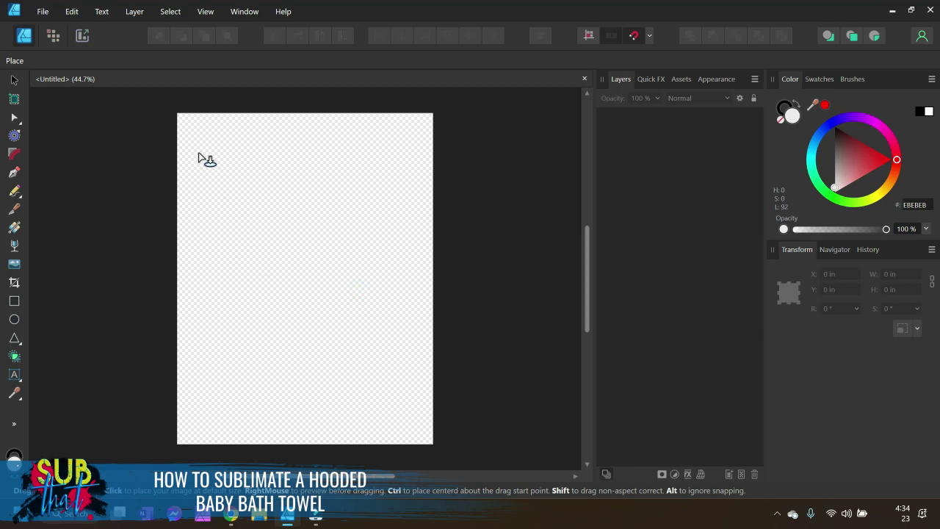
pyautogui.moveTo(196, 151); pyautogui.dragTo(374, 416)
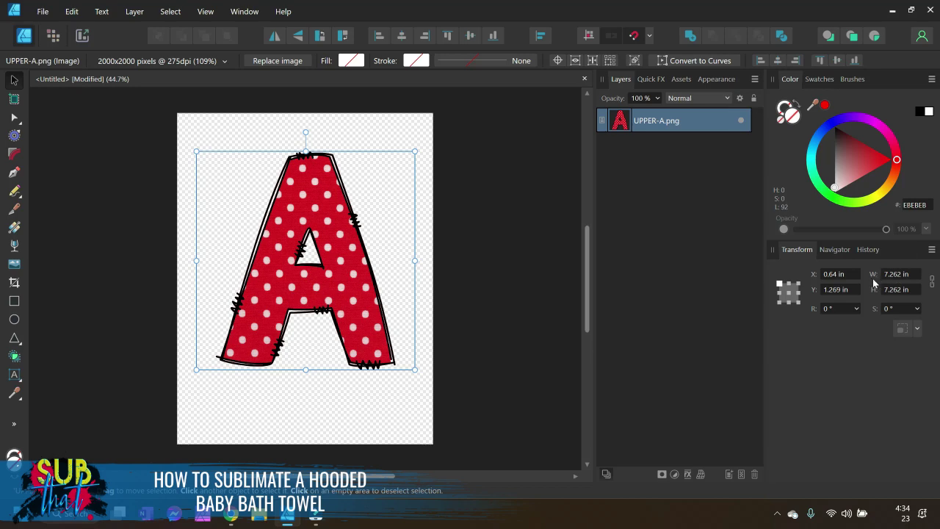
# Lock the aspect ratio, resize the A to 5.5 × 5.5 in, and centre it on the page.
pyautogui.click(929, 280)
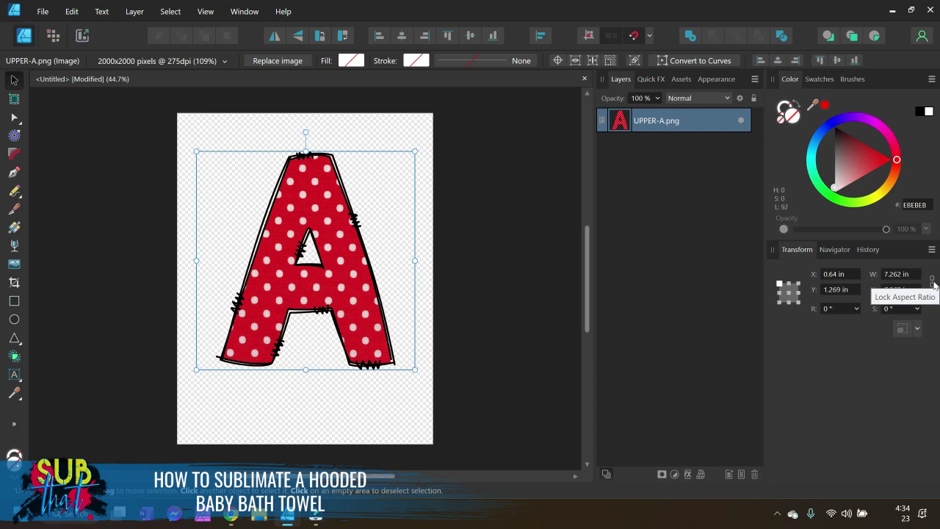
pyautogui.click(930, 279)
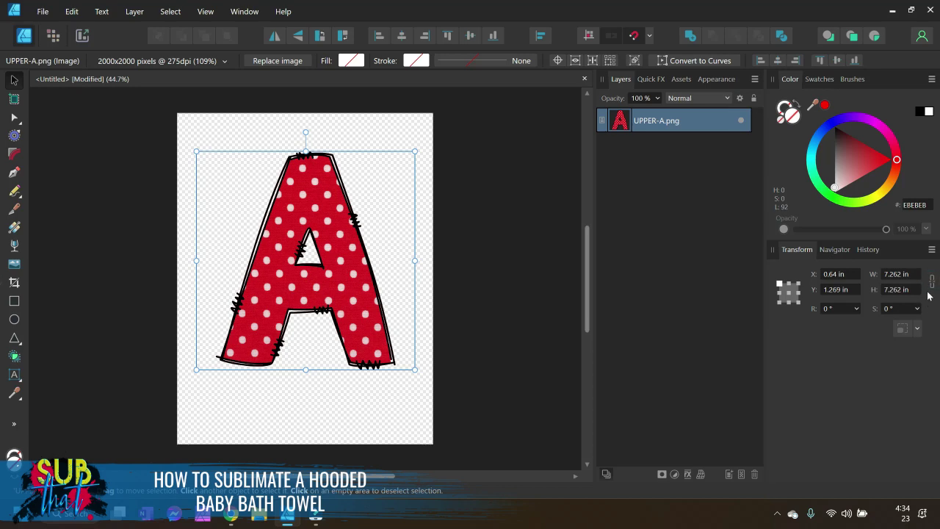
pyautogui.click(930, 279)
pyautogui.click(906, 289)
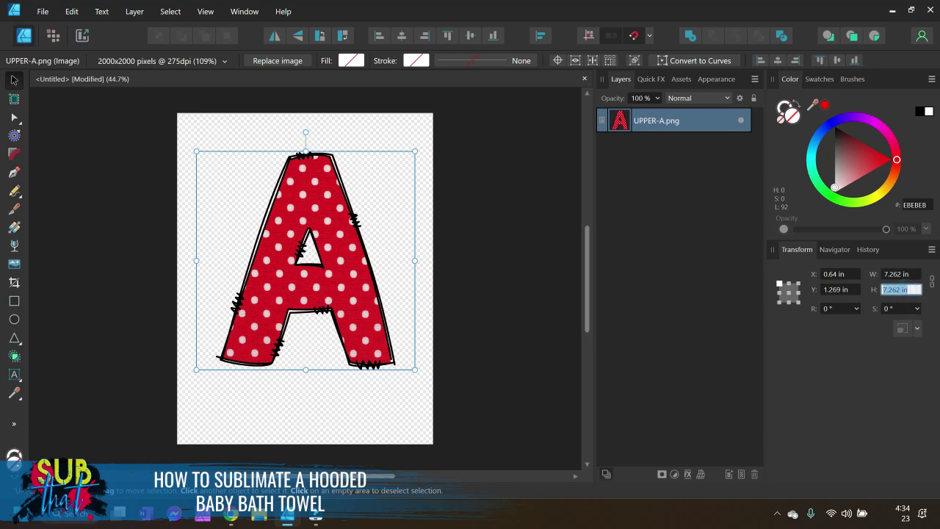
pyautogui.write('5.5')
pyautogui.press('Return')
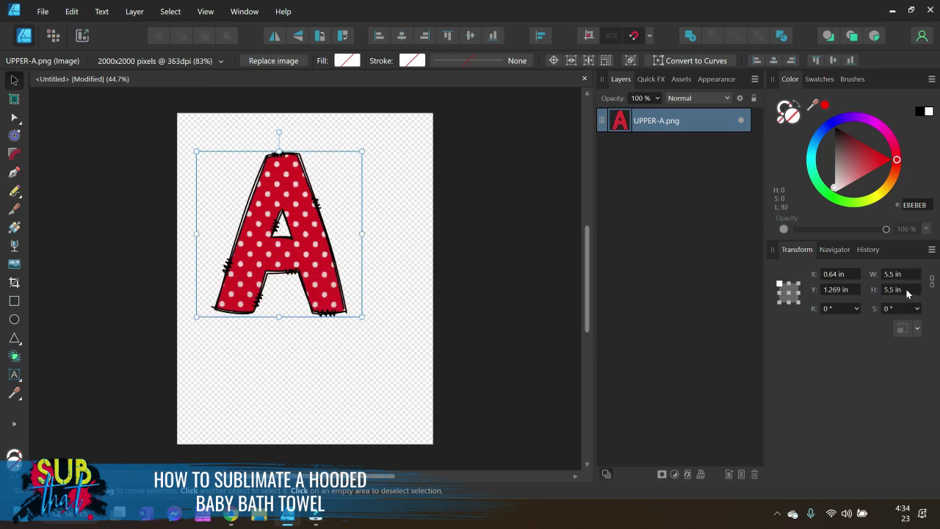
pyautogui.moveTo(290, 241); pyautogui.dragTo(318, 288)
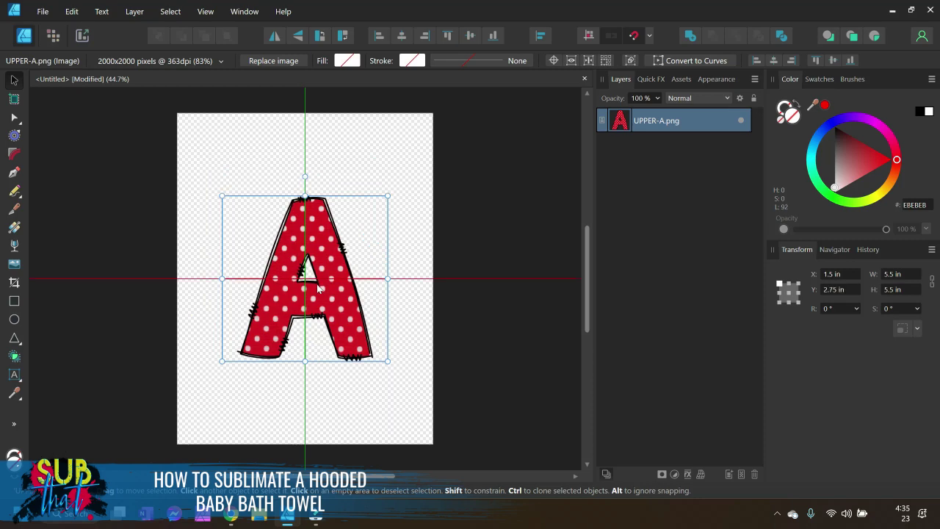
pyautogui.moveTo(318, 288); pyautogui.dragTo(318, 287)
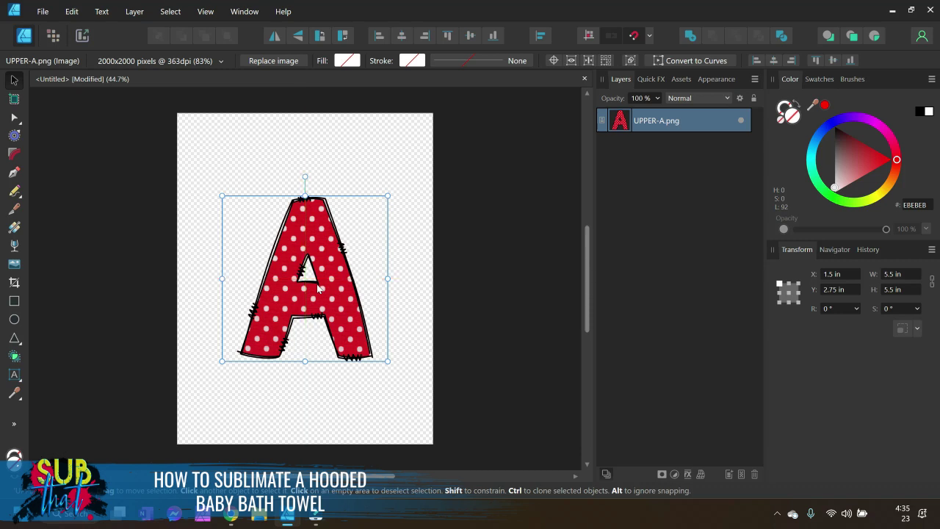
# Zoom to 75% so the letter fills the view, then deselect the image.
pyautogui.click(648, 38)
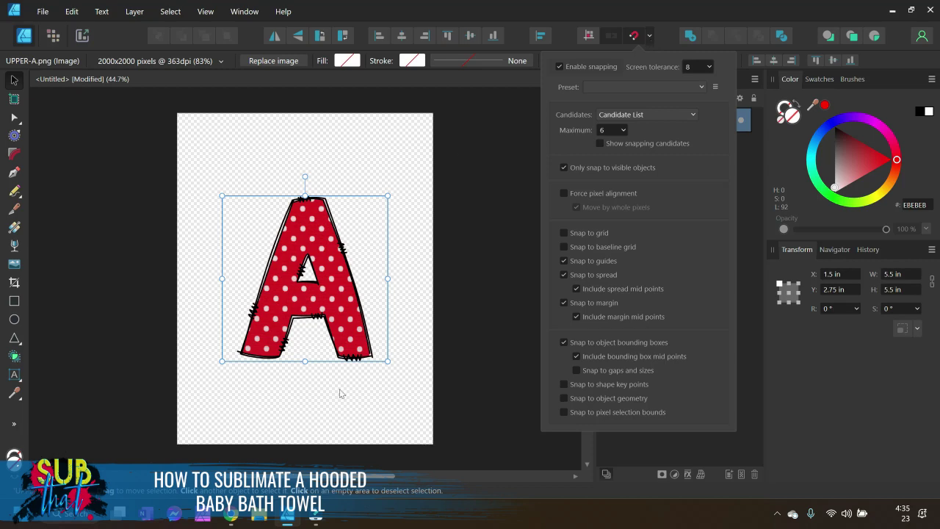
pyautogui.click(664, 38)
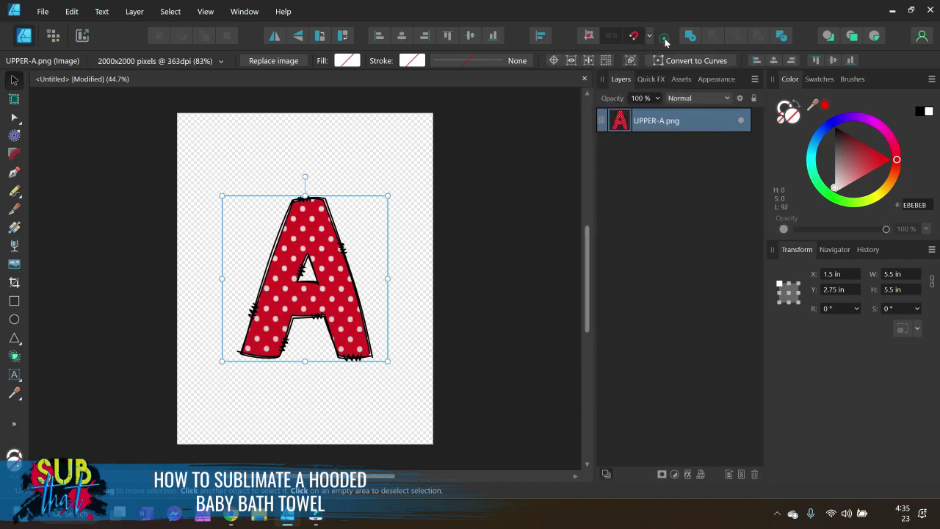
pyautogui.click(835, 249)
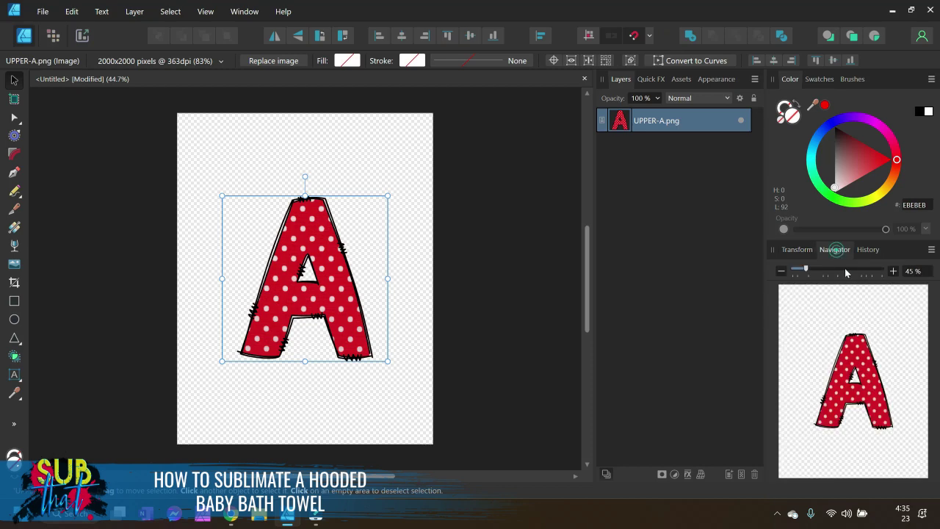
pyautogui.click(893, 271)
pyautogui.click(893, 271)
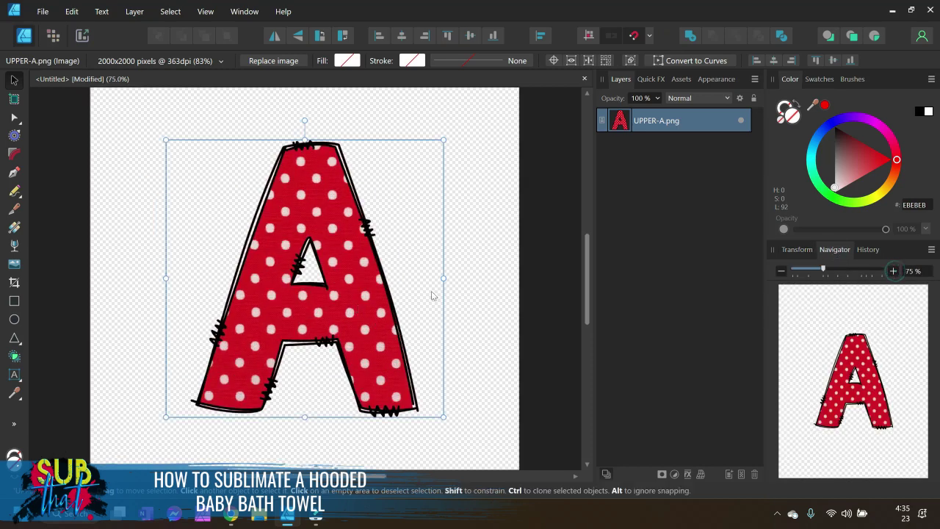
pyautogui.click(506, 321)
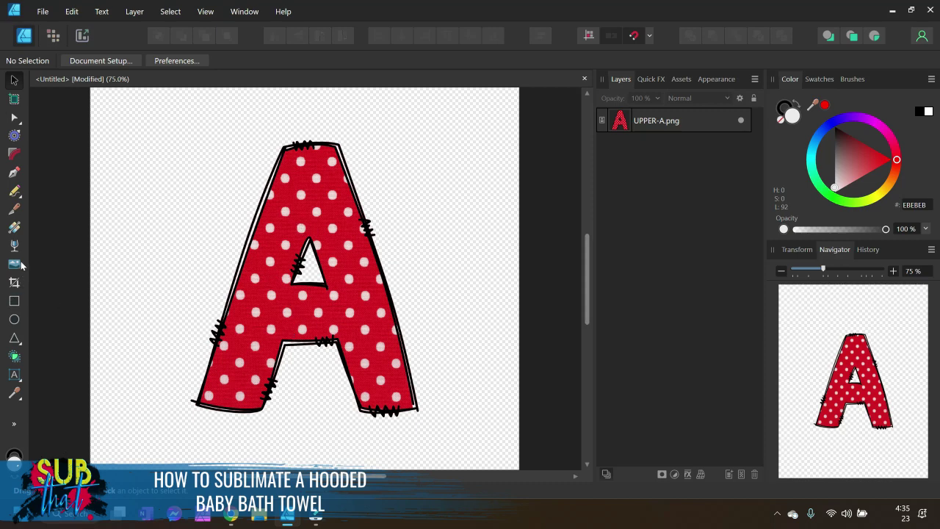
# Draw a wide rectangle across the lower half of the A and nudge it into place.
pyautogui.click(14, 300)
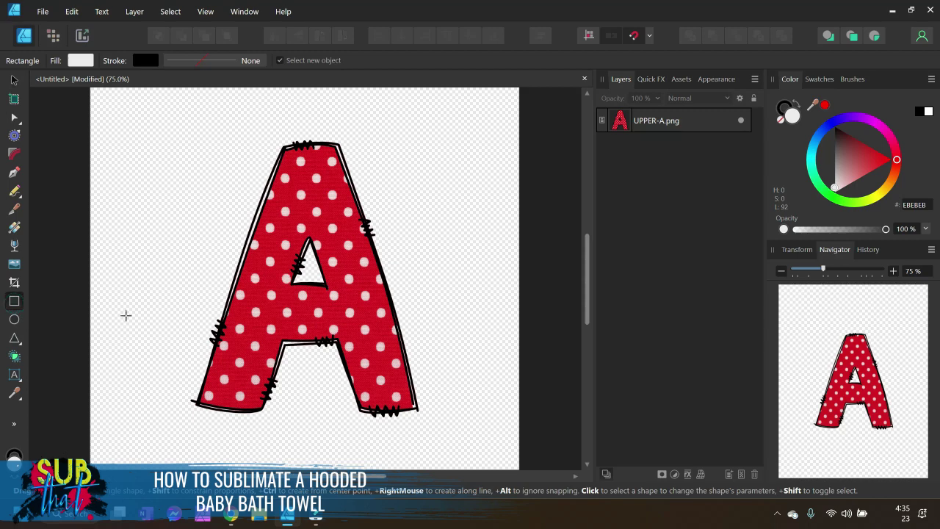
pyautogui.moveTo(127, 316)
pyautogui.mouseDown()
pyautogui.moveTo(203, 351)
pyautogui.moveTo(478, 350)
pyautogui.moveTo(481, 370)
pyautogui.moveTo(472, 371)
pyautogui.moveTo(485, 370)
pyautogui.mouseUp()
pyautogui.click(14, 80)
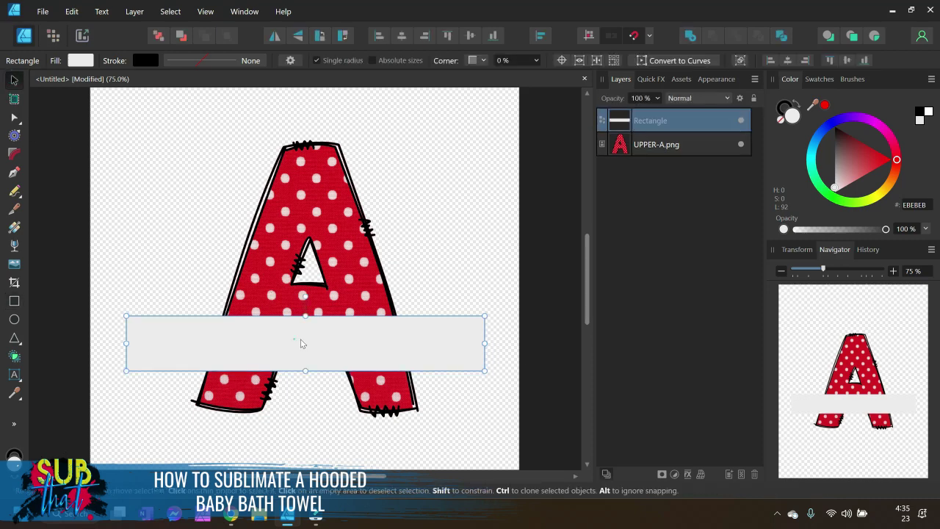
pyautogui.moveTo(293, 340)
pyautogui.mouseDown()
pyautogui.moveTo(301, 343)
pyautogui.moveTo(291, 345)
pyautogui.mouseUp()
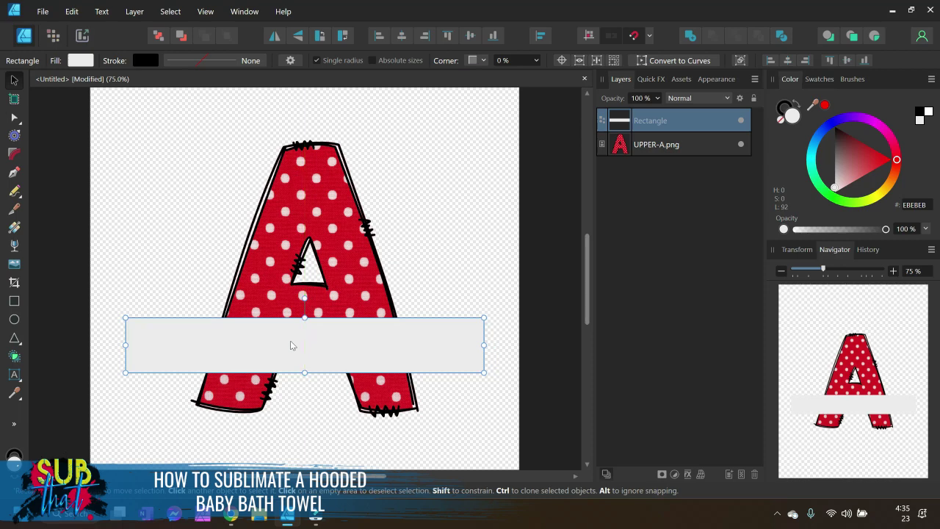
# Set the rectangle's blend mode to Erase so it cuts a horizontal gap through the letter.
pyautogui.click(702, 98)
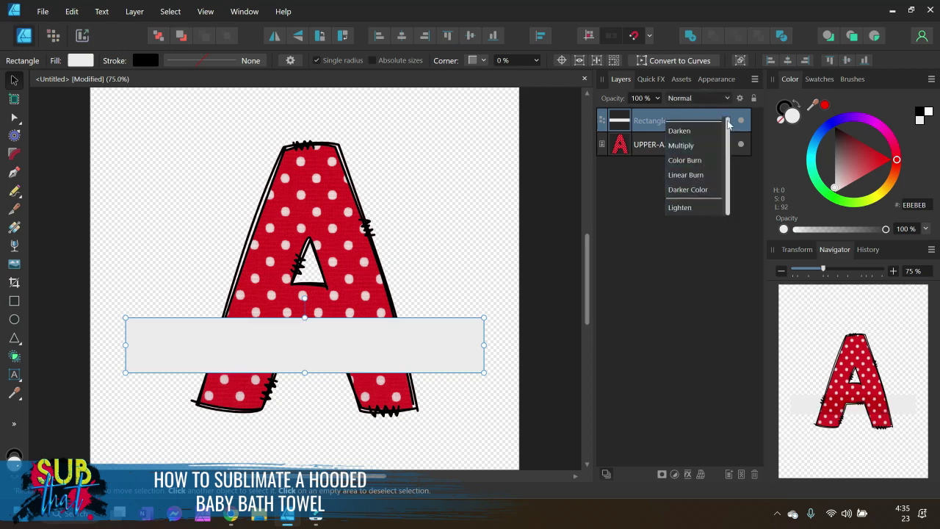
pyautogui.click(728, 125)
pyautogui.click(712, 98)
pyautogui.scroll(-5, 694, 249)
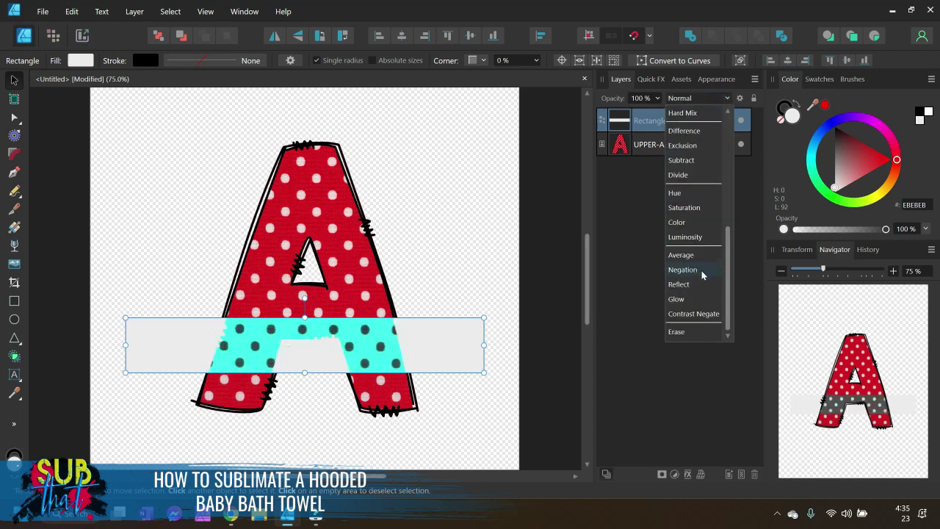
pyautogui.click(687, 332)
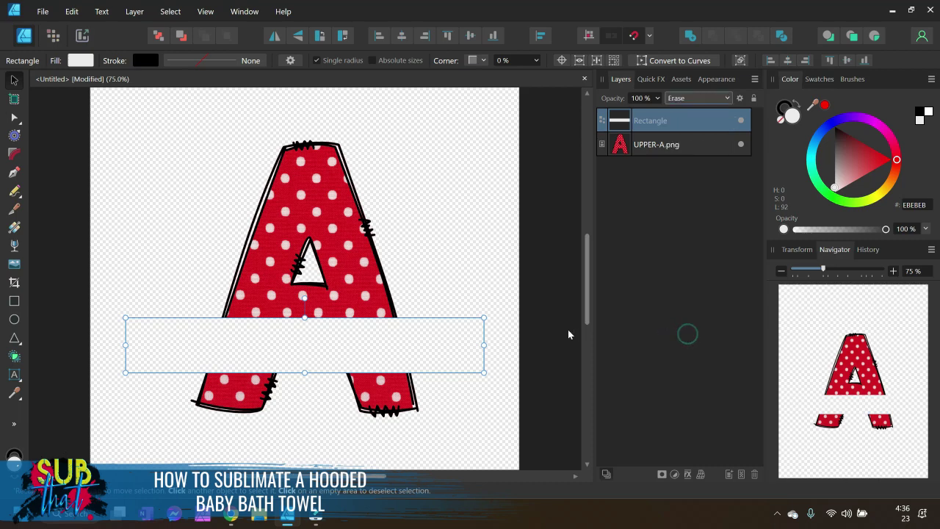
pyautogui.click(498, 323)
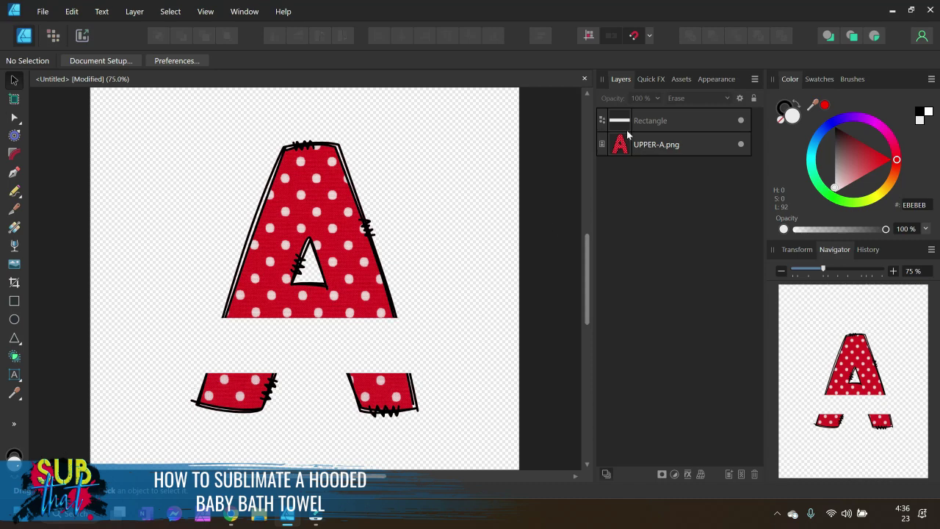
pyautogui.click(683, 125)
pyautogui.rightClick(684, 124)
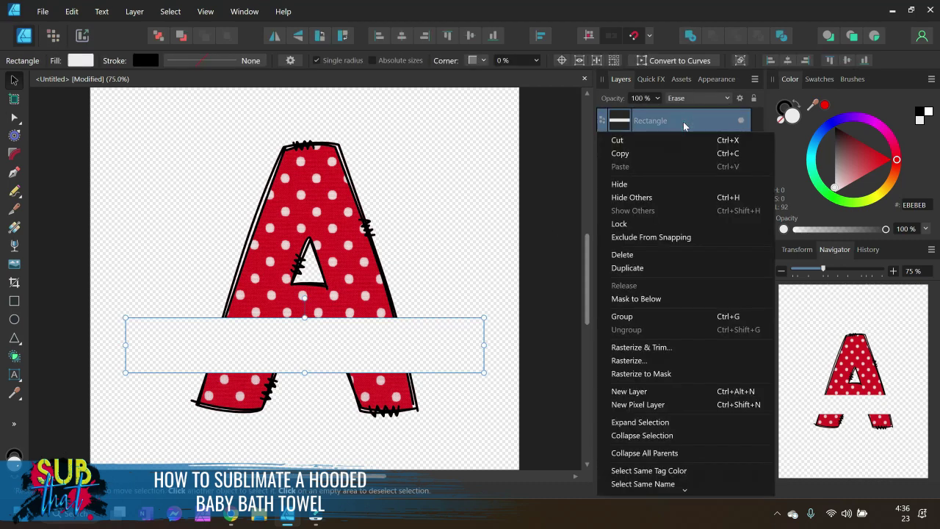
# Duplicate the erasing Rectangle layer and select the lower copy.
pyautogui.click(636, 266)
pyautogui.click(668, 149)
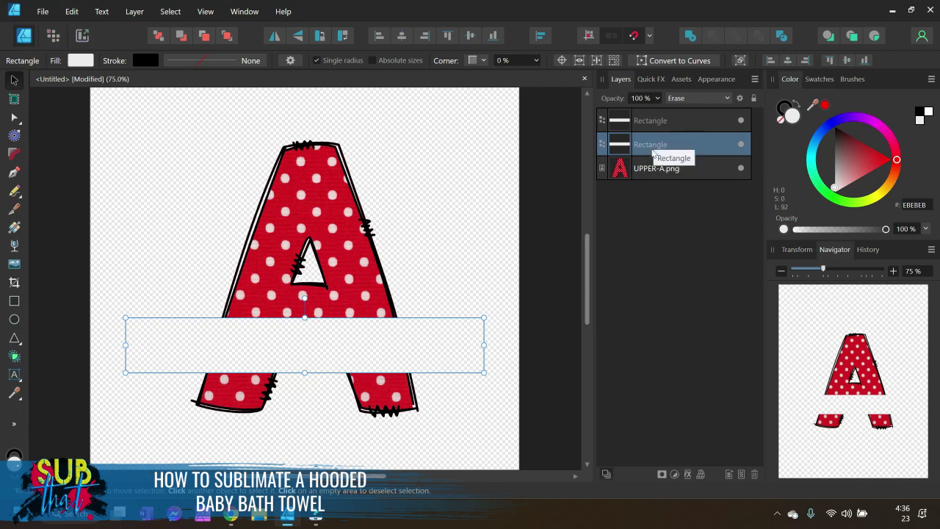
pyautogui.click(655, 124)
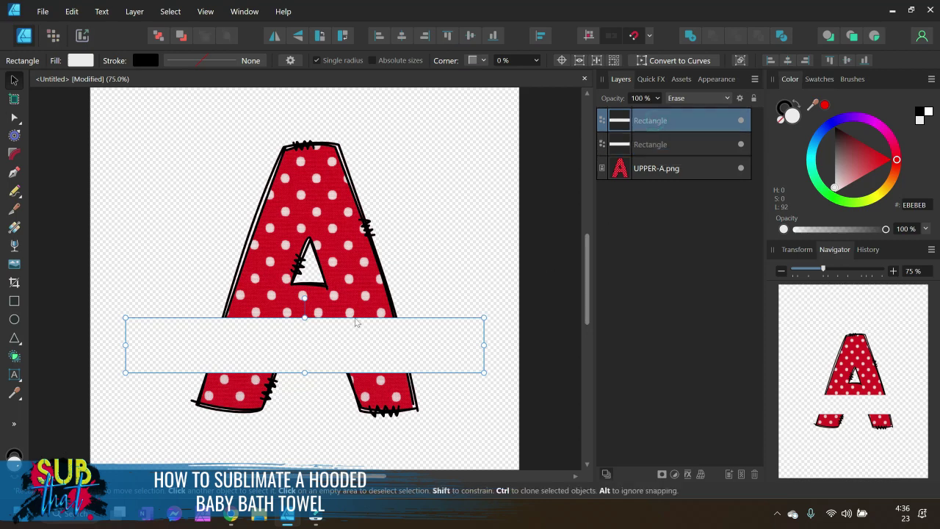
pyautogui.click(652, 171)
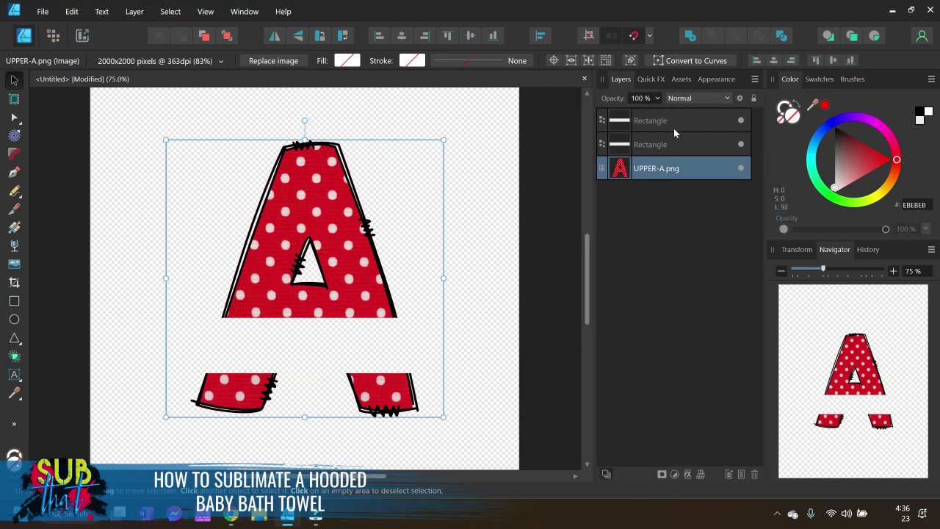
pyautogui.click(656, 148)
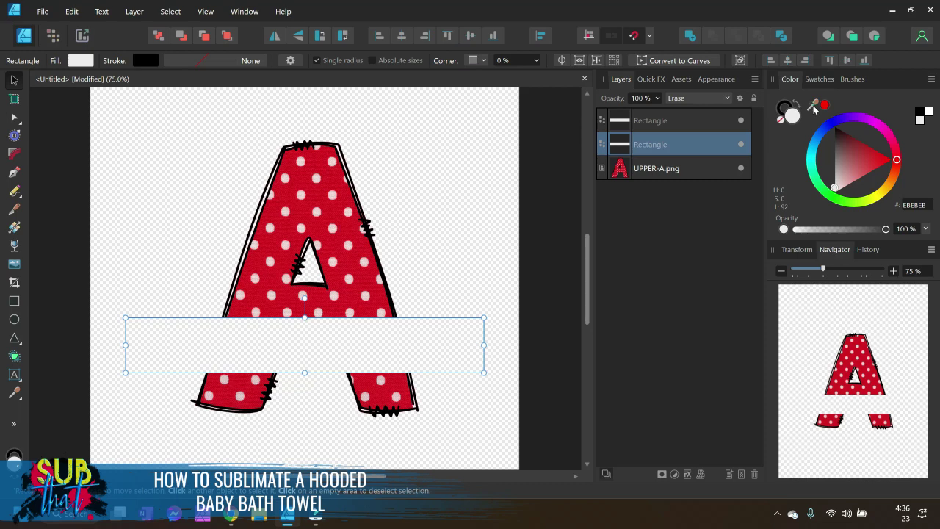
# Fill the rectangle copy with the letter's sampled red and give it a 2.8 pt black outline.
pyautogui.moveTo(813, 108); pyautogui.dragTo(332, 213)
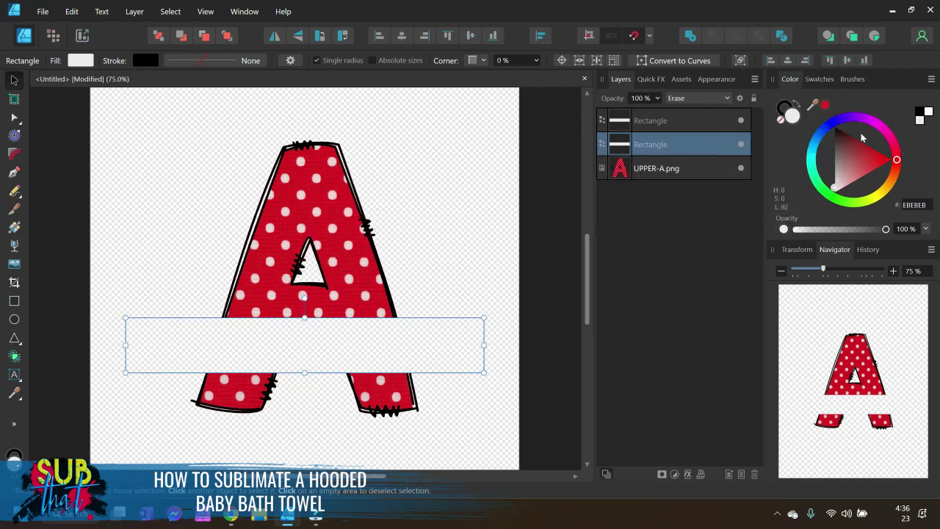
pyautogui.click(824, 107)
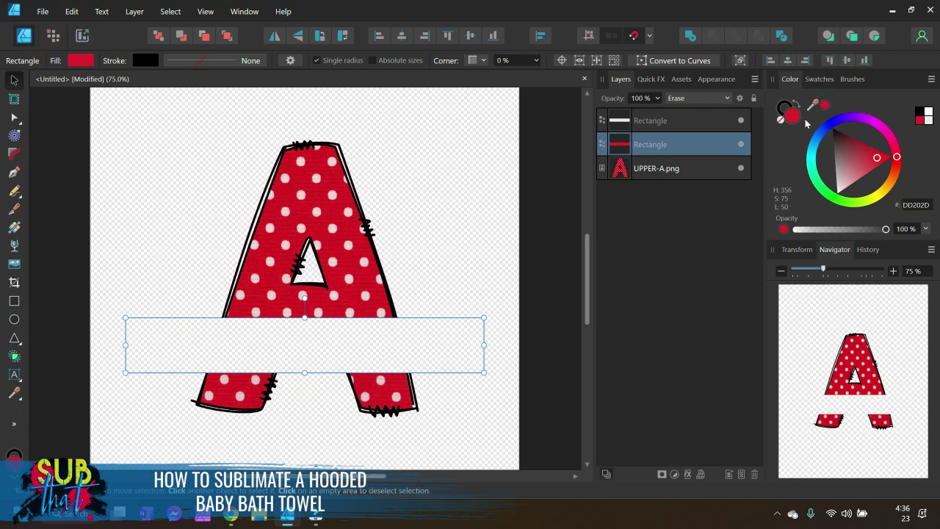
pyautogui.click(783, 108)
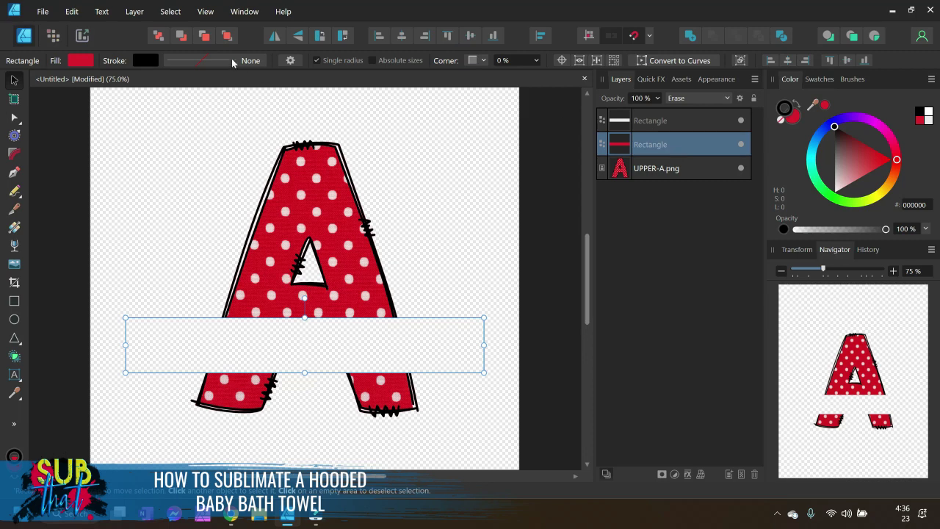
pyautogui.click(195, 63)
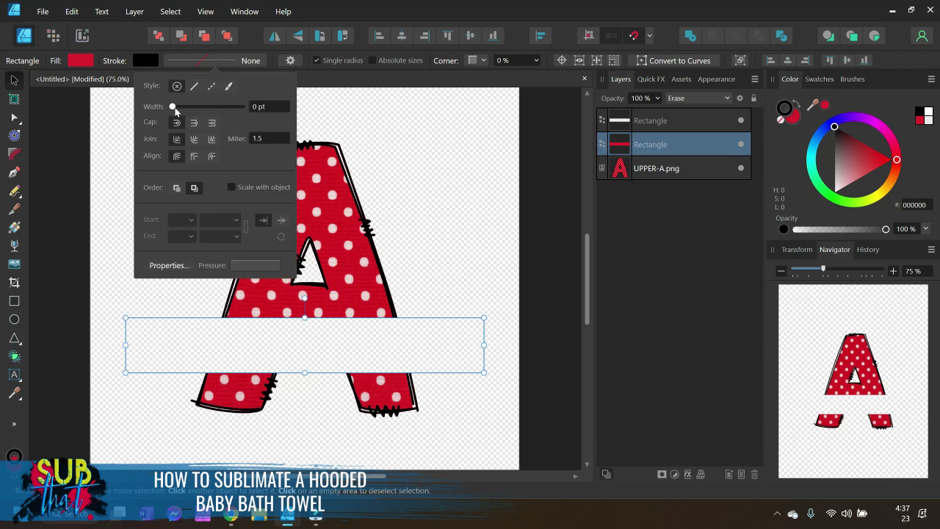
pyautogui.moveTo(175, 109); pyautogui.dragTo(192, 109)
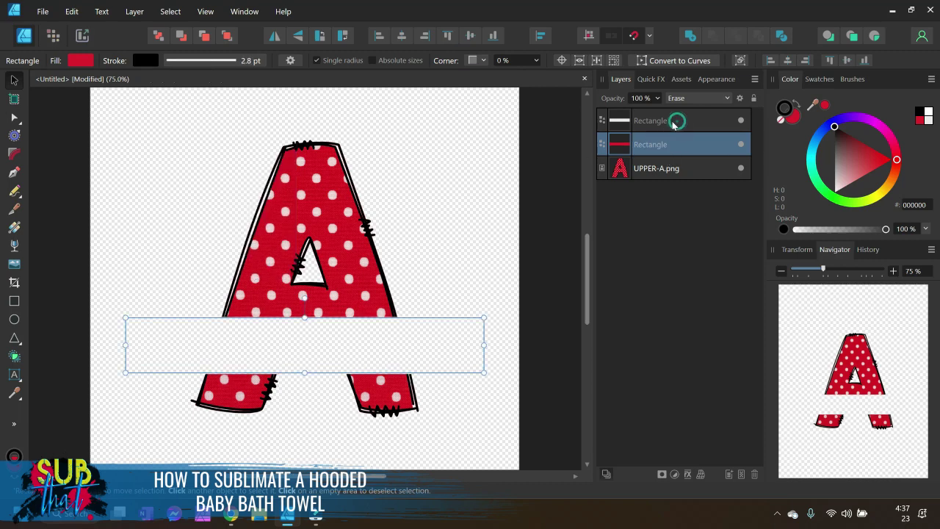
# Switch the copy's blend mode from Erase back to Normal.
pyautogui.click(692, 101)
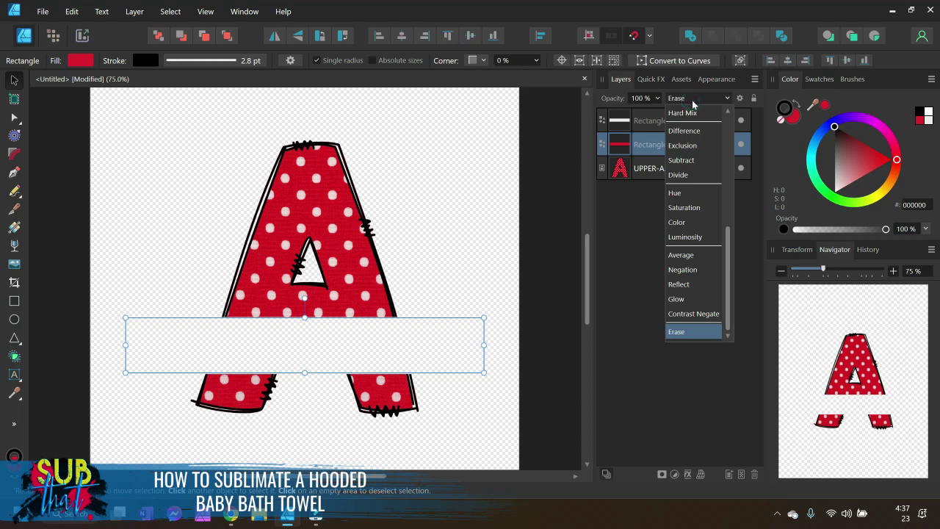
pyautogui.scroll(6, 683, 176)
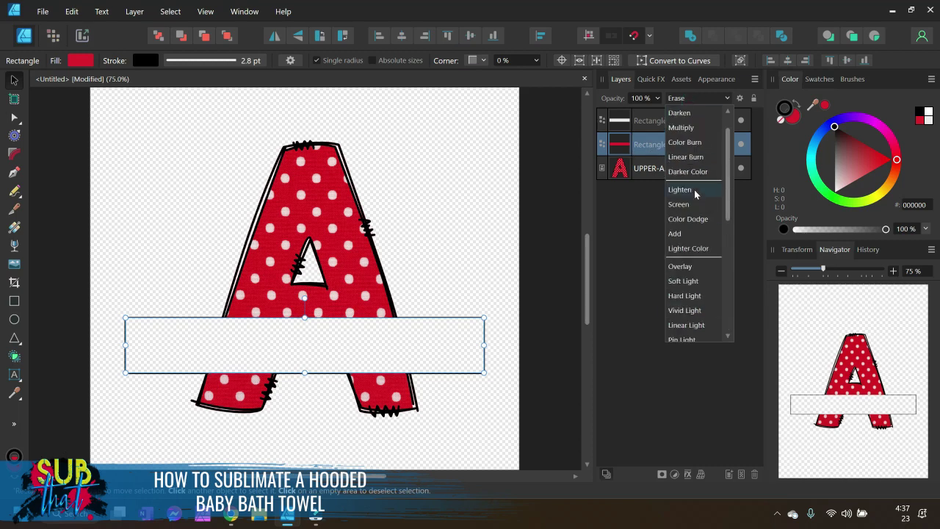
pyautogui.click(688, 118)
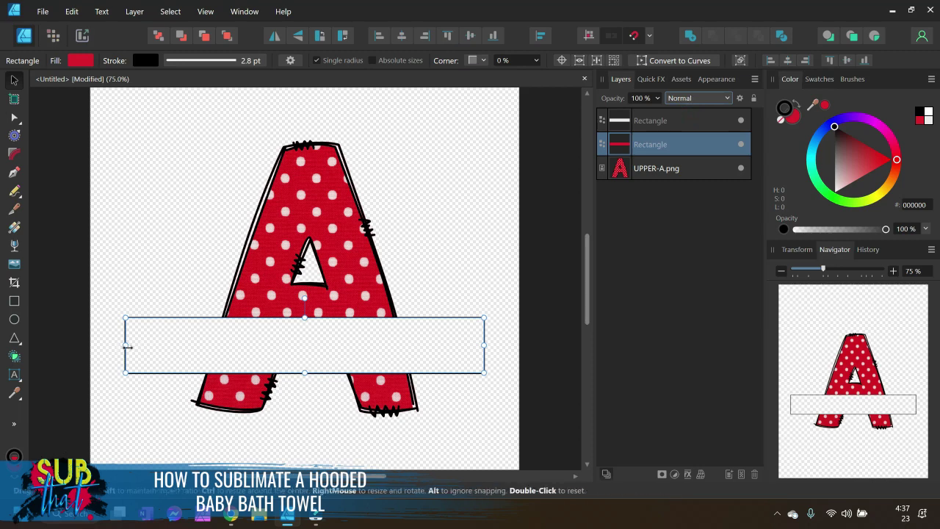
# Narrow the red rectangle's sides, extend its top, and centre it on the gap across the A.
pyautogui.moveTo(124, 344); pyautogui.dragTo(139, 345)
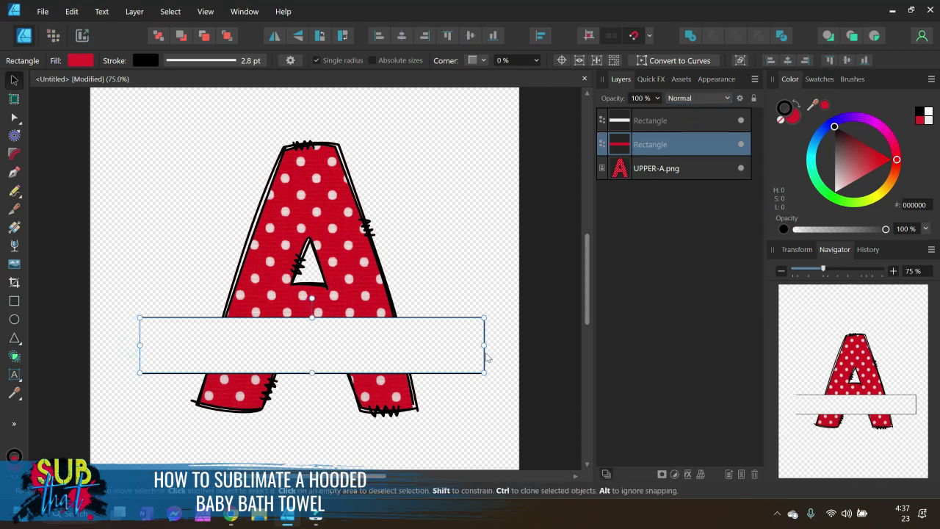
pyautogui.moveTo(484, 344); pyautogui.dragTo(469, 344)
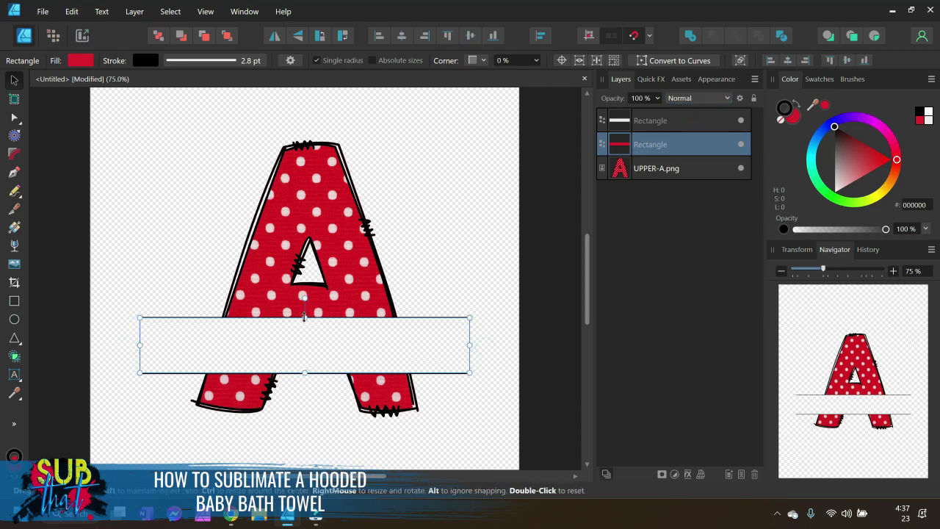
pyautogui.moveTo(304, 318); pyautogui.dragTo(305, 309)
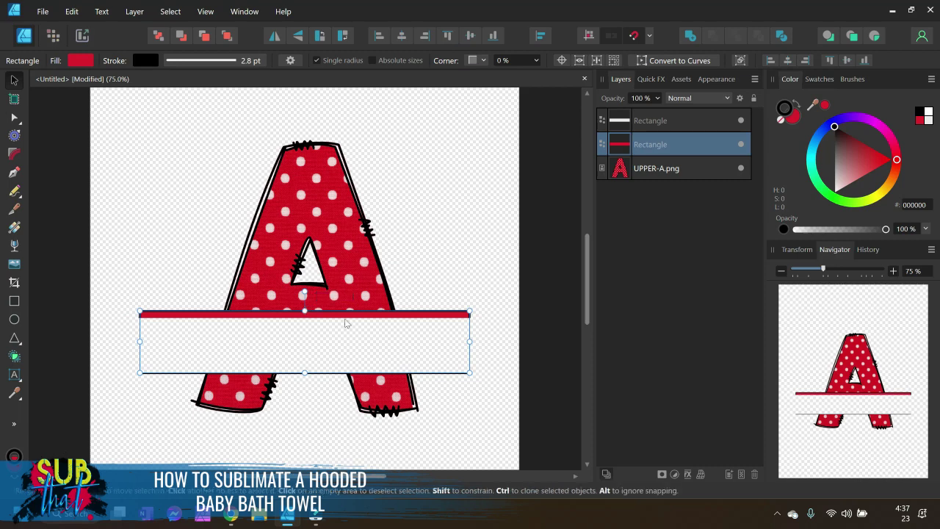
pyautogui.moveTo(311, 341); pyautogui.dragTo(313, 347)
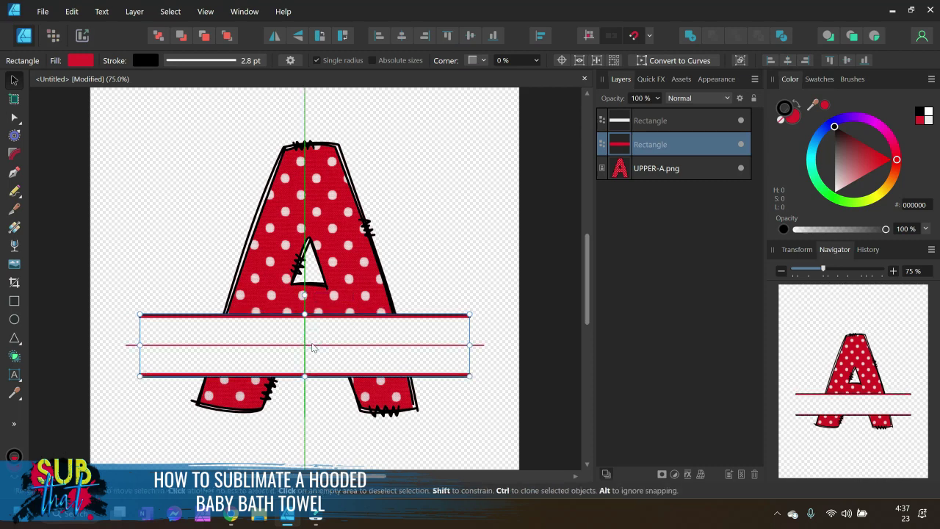
pyautogui.moveTo(312, 347); pyautogui.dragTo(312, 348)
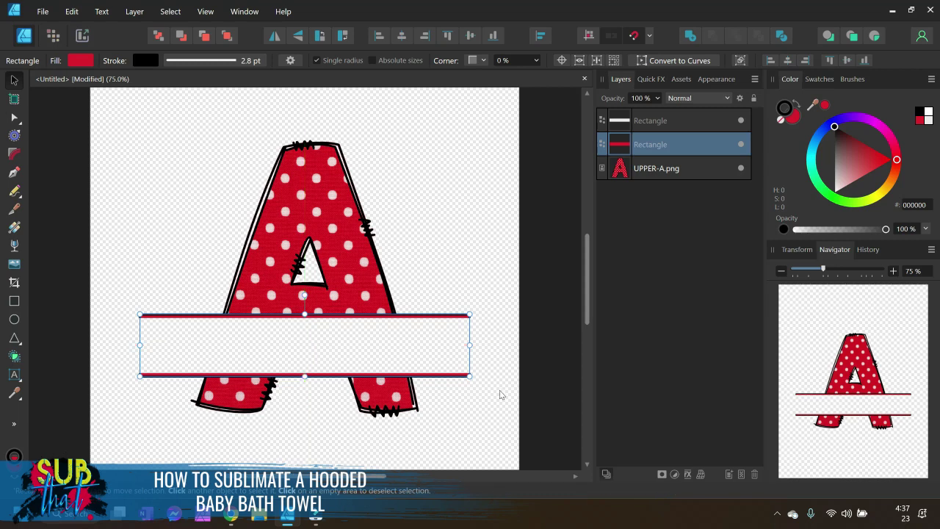
pyautogui.click(531, 389)
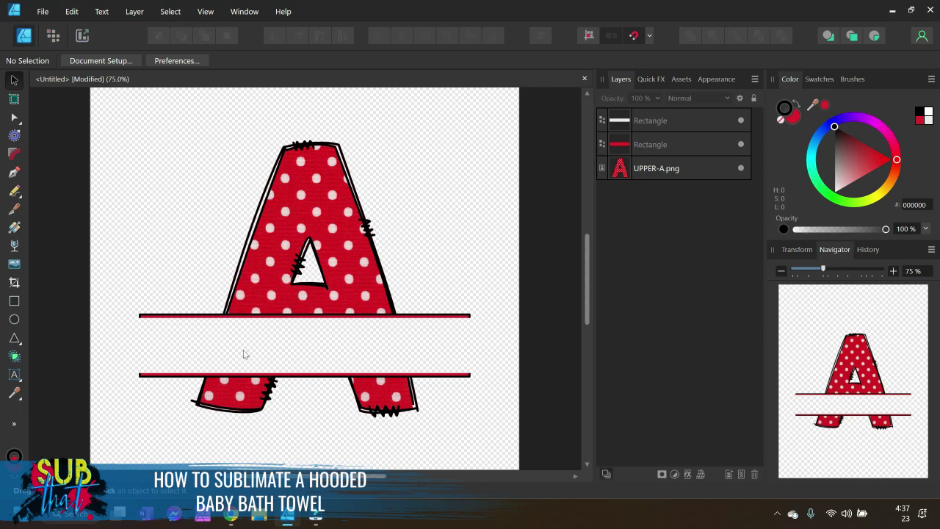
# Create an artistic text frame beside the top of the A.
pyautogui.click(15, 375)
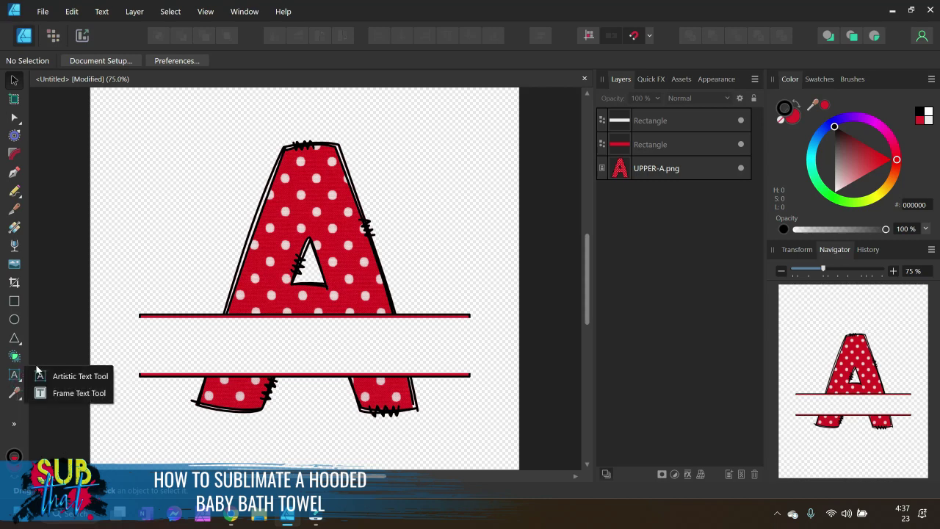
pyautogui.click(70, 380)
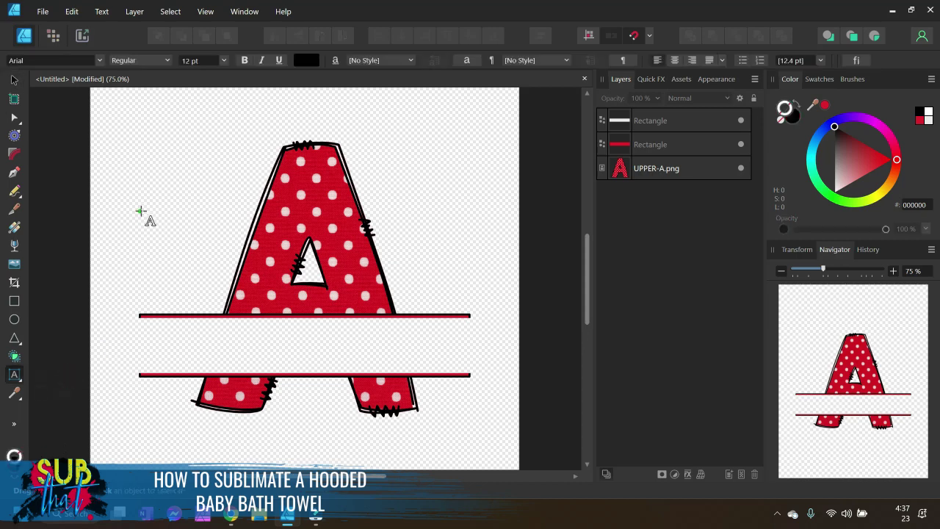
pyautogui.moveTo(141, 206); pyautogui.dragTo(156, 257)
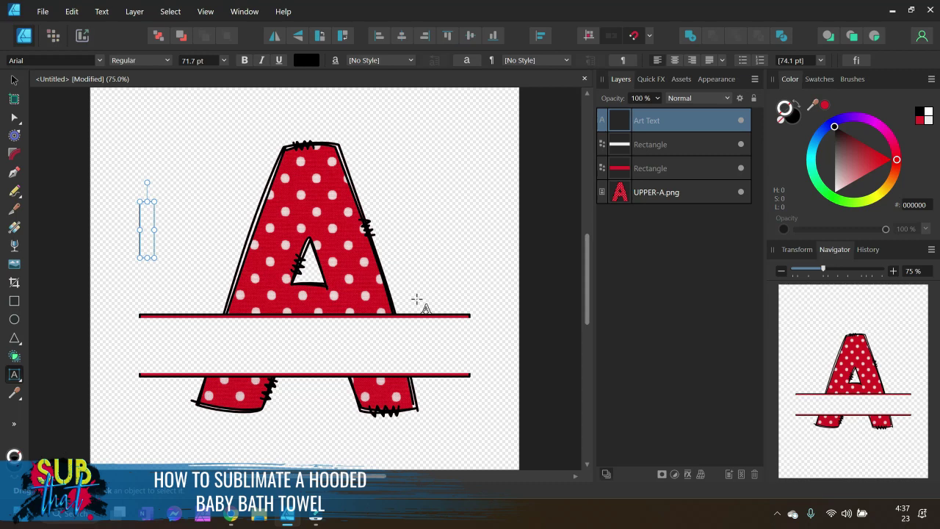
# Type the child's first and last name into the frame, then select all of it.
pyautogui.write('alivi')
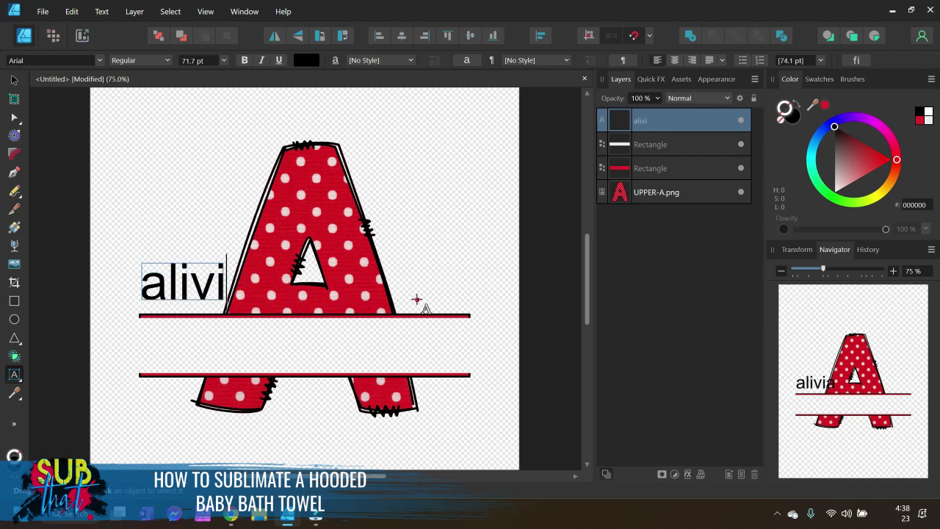
pyautogui.press('BackSpace')
pyautogui.press('BackSpace')
pyautogui.press('BackSpace')
pyautogui.press('BackSpace')
pyautogui.press('BackSpace')
pyautogui.write('a')
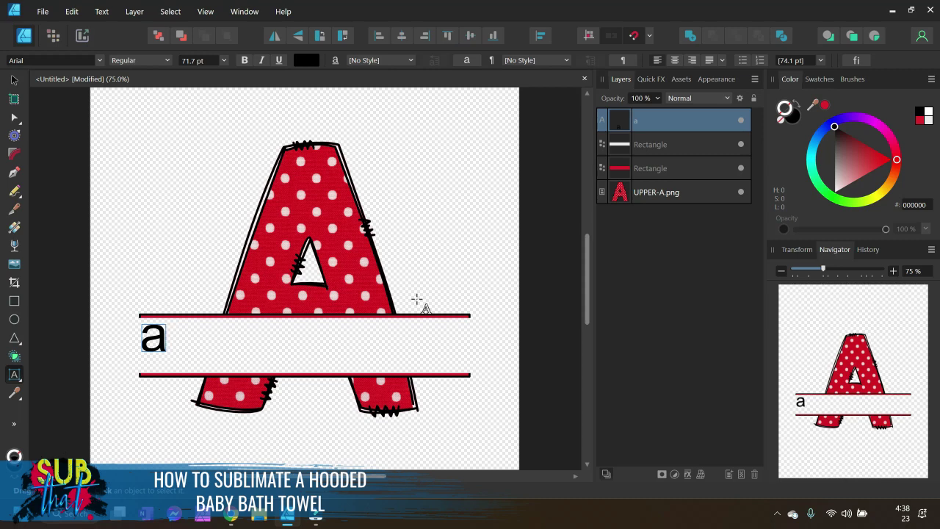
pyautogui.press('BackSpace')
pyautogui.write('a')
pyautogui.press('BackSpace')
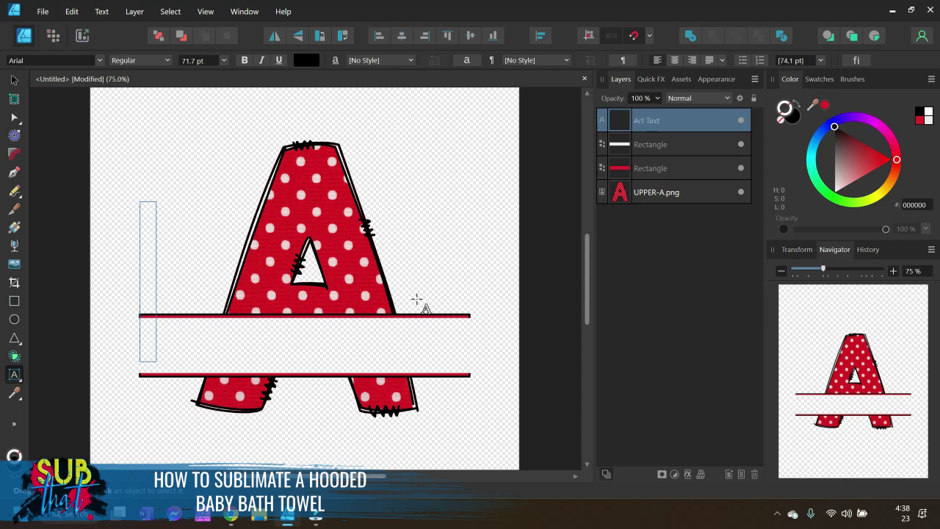
pyautogui.press('Return')
pyautogui.write('a')
pyautogui.press('BackSpace')
pyautogui.press('BackSpace')
pyautogui.press('BackSpace')
pyautogui.press('BackSpace')
pyautogui.write('A')
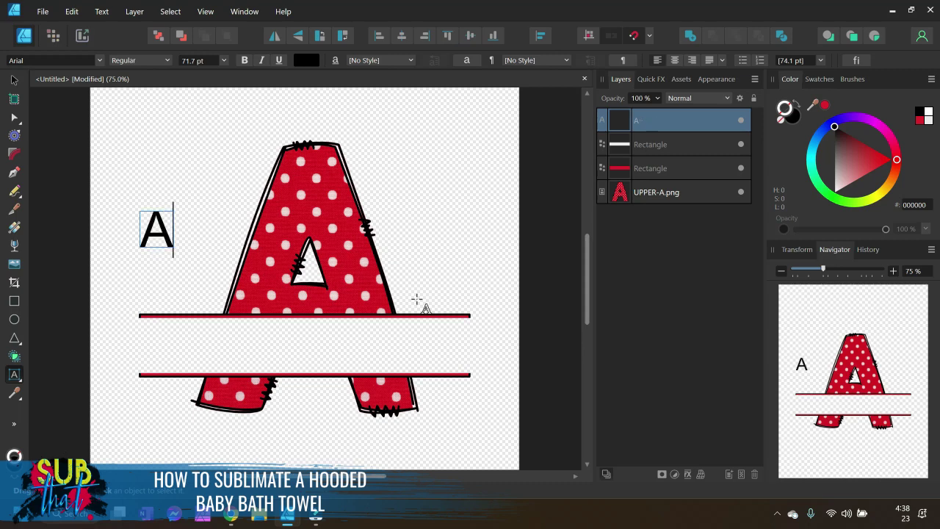
pyautogui.write('livia')
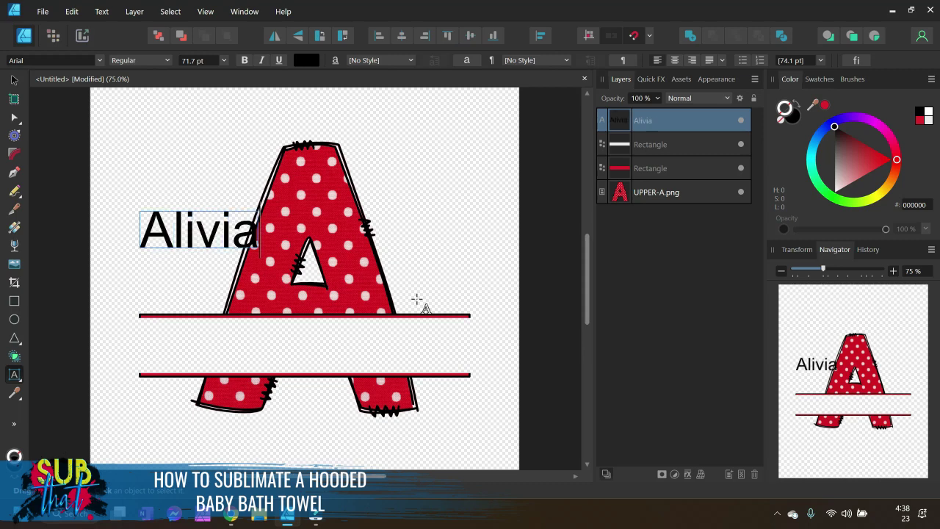
pyautogui.write(' Zari')
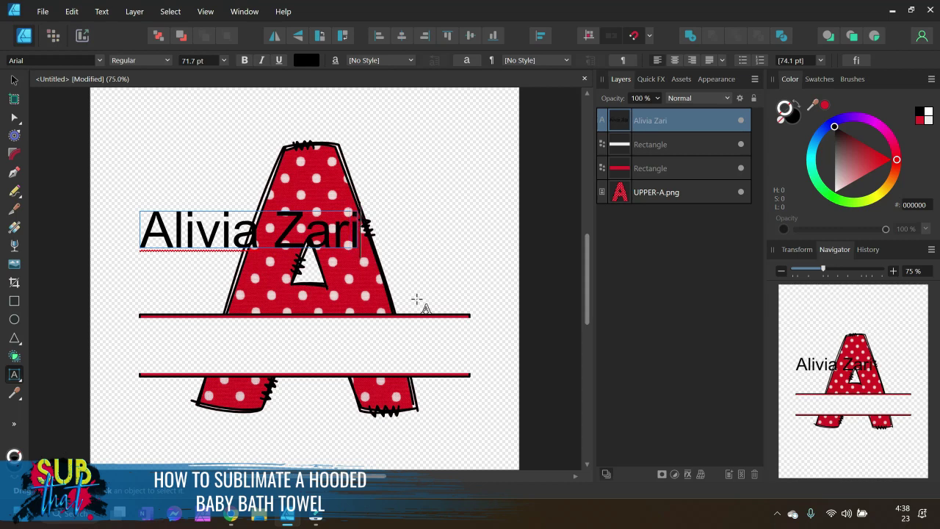
pyautogui.hotkey('ctrl', 'a')
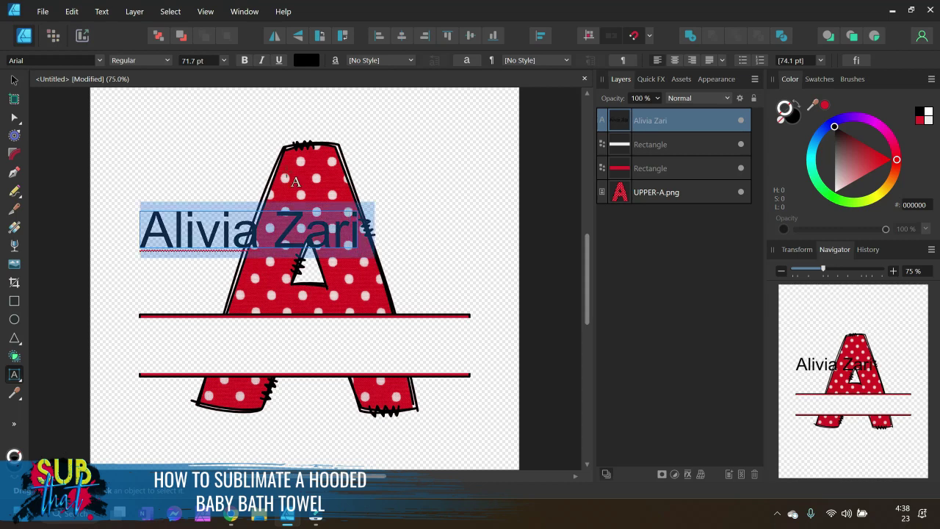
# Set the name text's font family to Minnie.
pyautogui.click(72, 60)
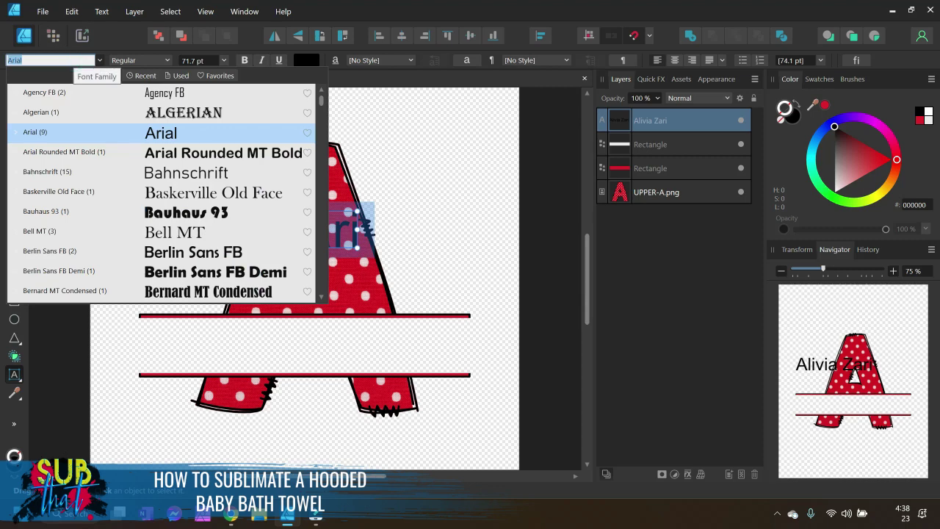
pyautogui.write('minn')
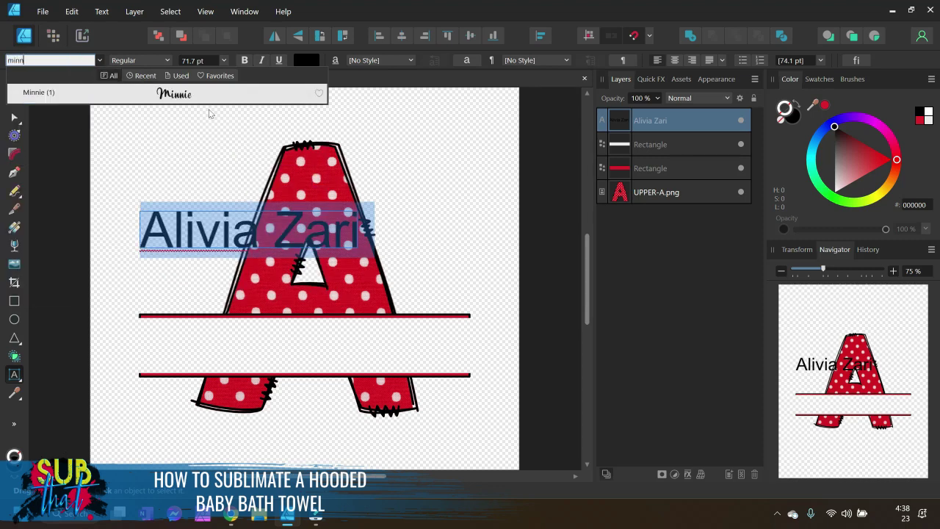
pyautogui.click(174, 92)
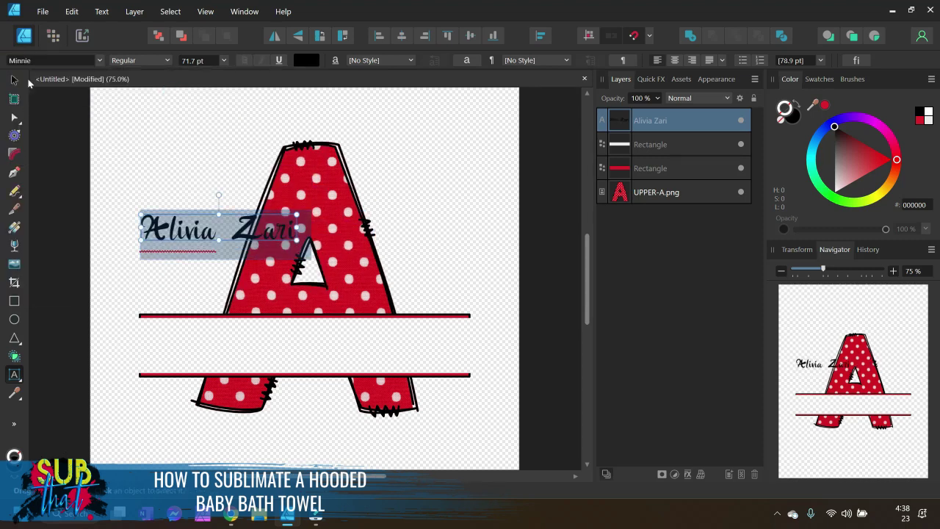
# Move the name onto the red band, enlarge it, and centre it within the band.
pyautogui.click(13, 80)
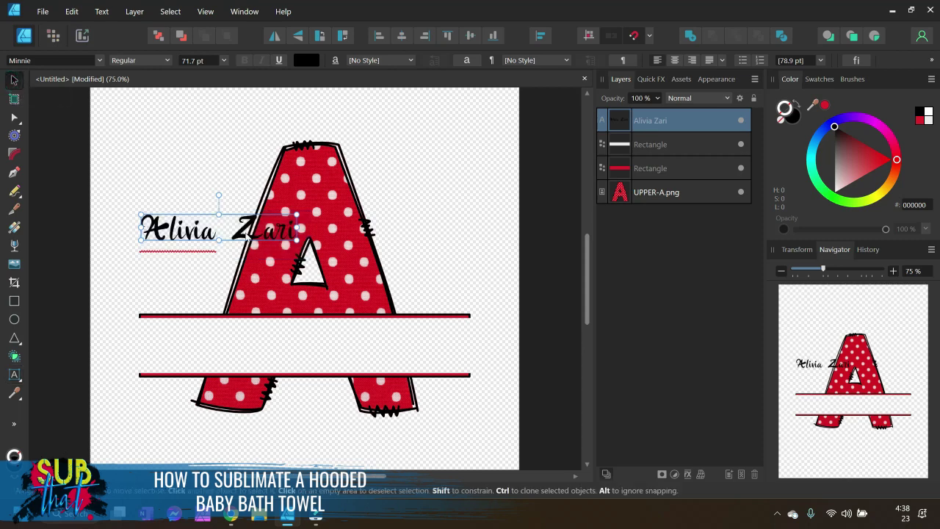
pyautogui.moveTo(250, 240); pyautogui.dragTo(420, 358)
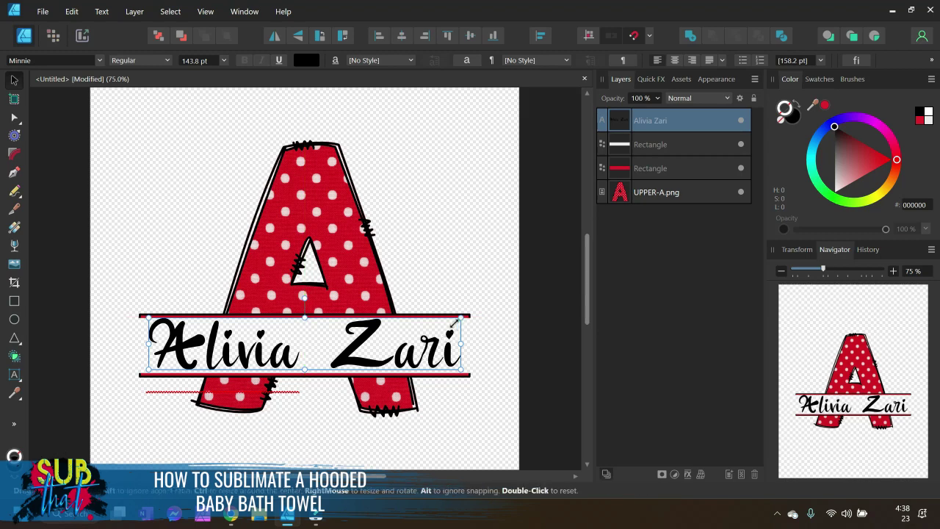
pyautogui.moveTo(455, 322); pyautogui.dragTo(459, 324)
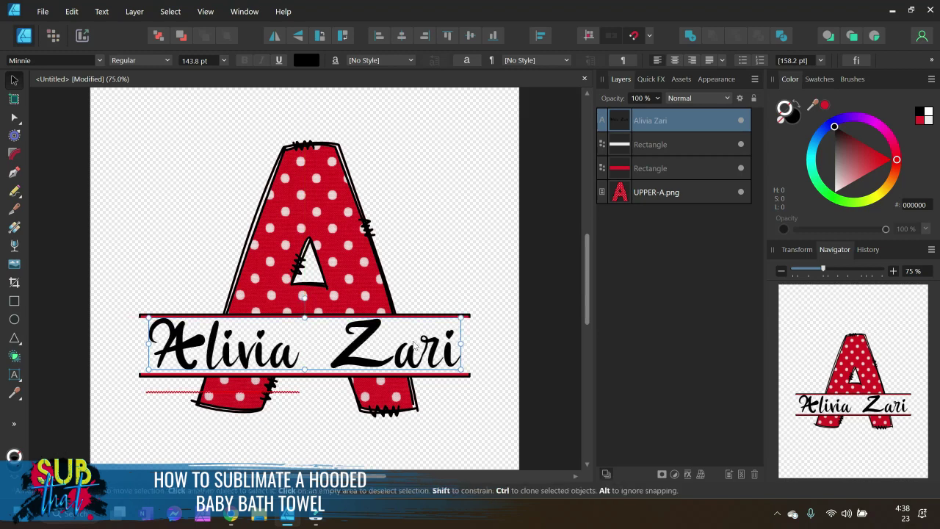
pyautogui.moveTo(416, 345)
pyautogui.mouseDown()
pyautogui.moveTo(406, 347)
pyautogui.moveTo(415, 344)
pyautogui.mouseUp()
# Show the Transform values and select the red band rectangle to see its position and size.
pyautogui.click(508, 406)
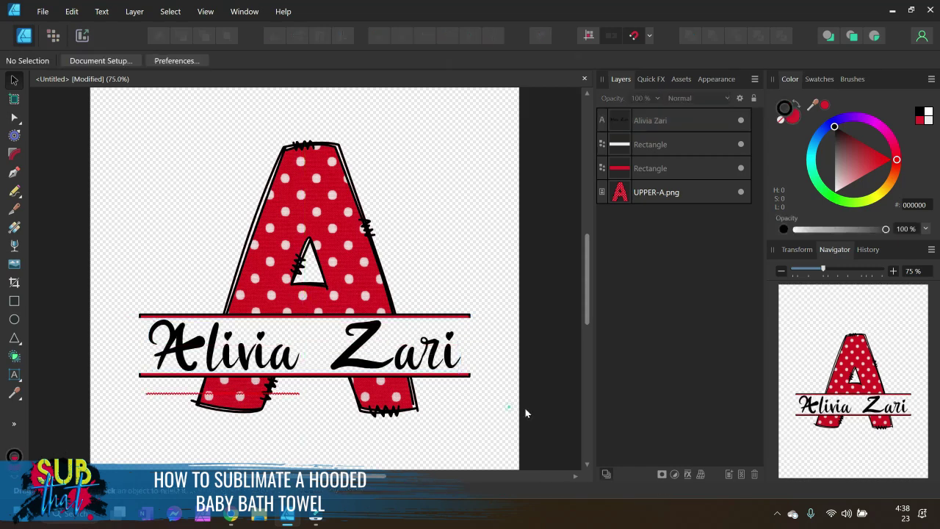
pyautogui.click(809, 252)
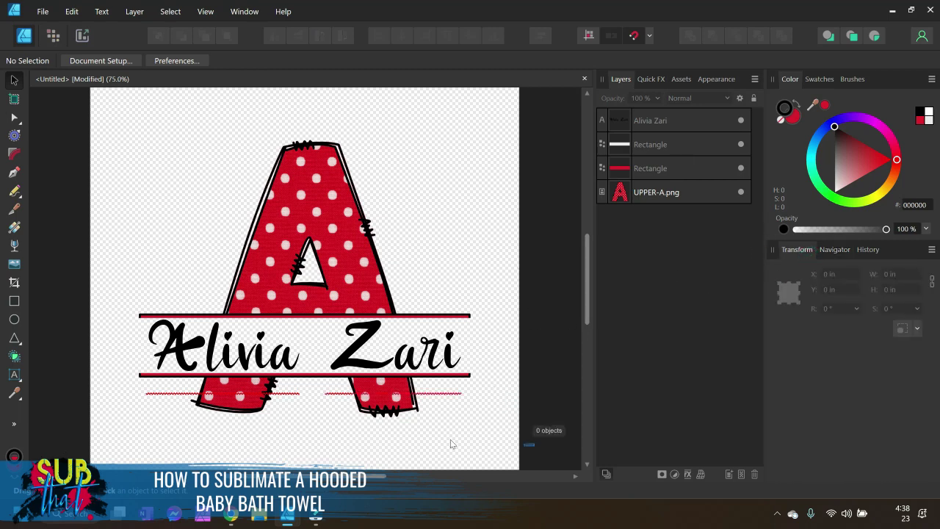
pyautogui.moveTo(451, 443); pyautogui.dragTo(93, 84)
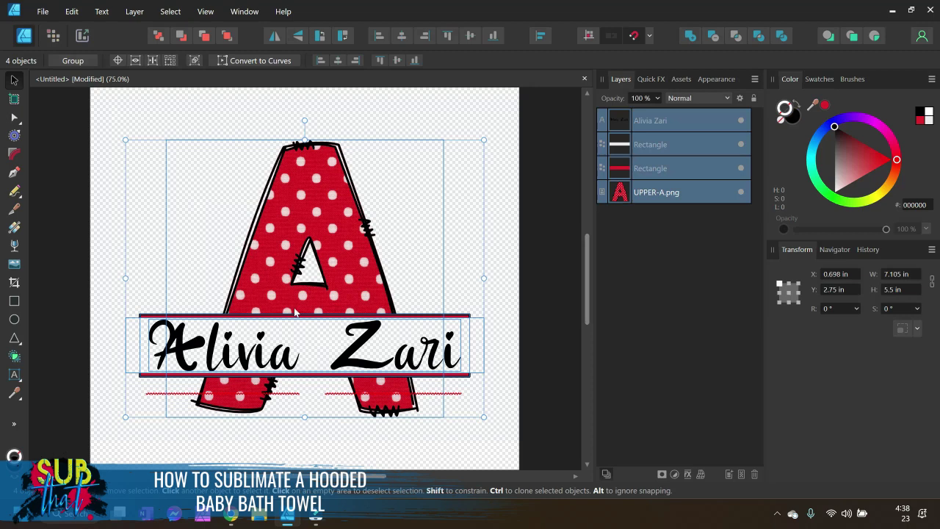
pyautogui.click(487, 345)
pyautogui.click(668, 170)
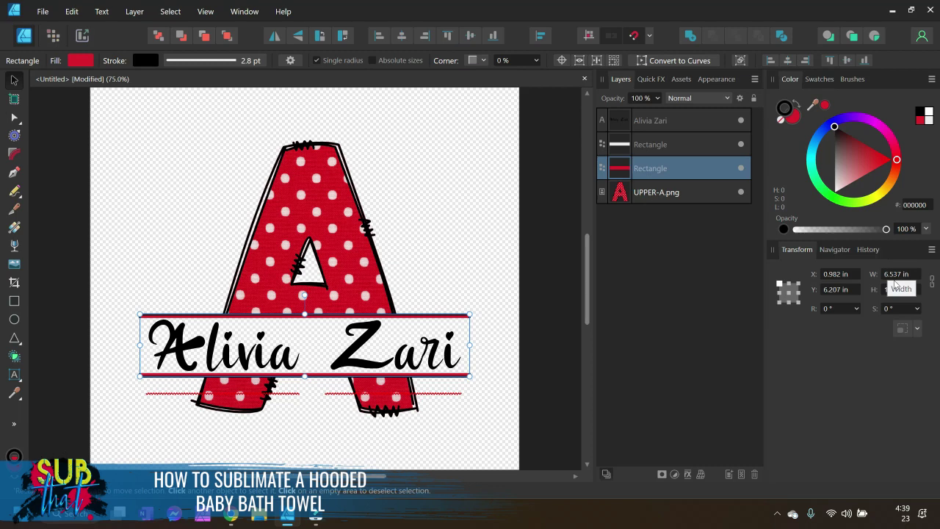
# Select the name text plus both band rectangles in the Layers panel, leaving out the A.
pyautogui.click(487, 397)
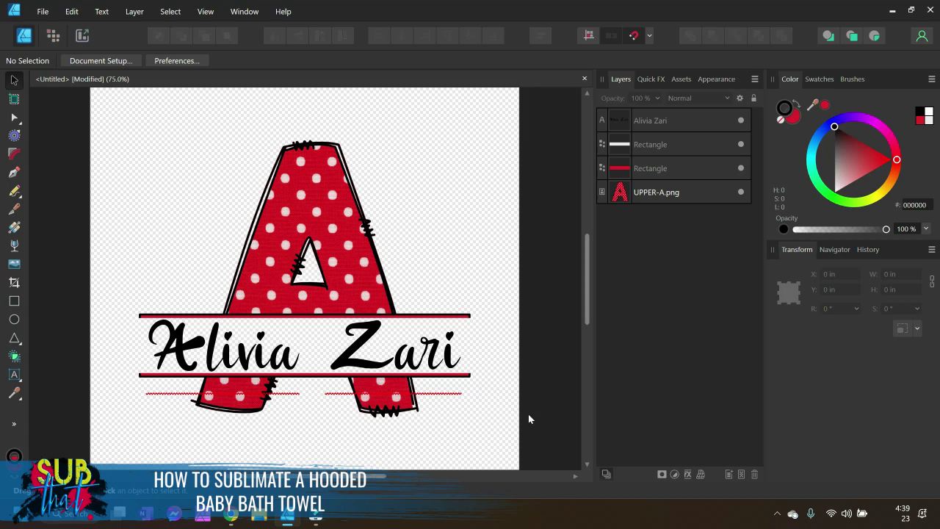
pyautogui.moveTo(524, 411); pyautogui.dragTo(74, 291)
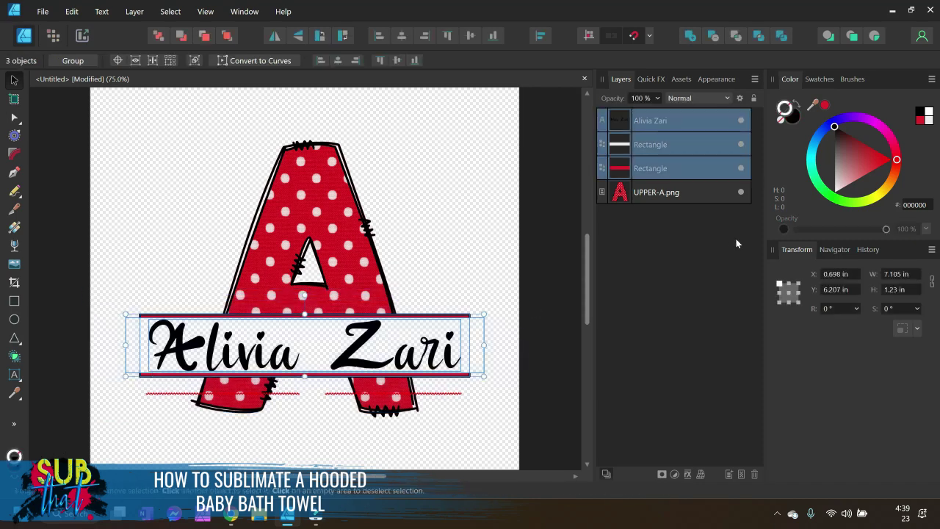
pyautogui.click(723, 123)
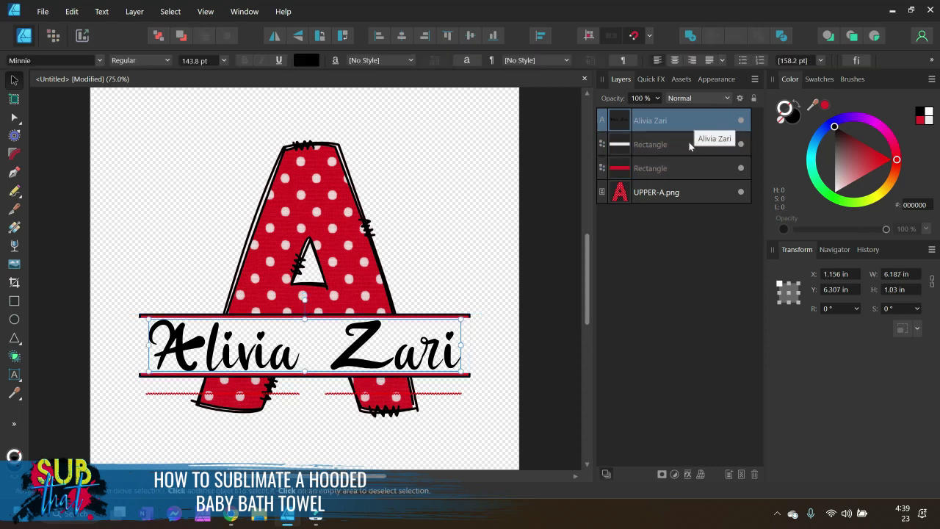
pyautogui.keyDown('ctrl'); pyautogui.click(665, 146); pyautogui.keyUp('ctrl')
pyautogui.keyDown('ctrl'); pyautogui.click(660, 154); pyautogui.keyUp('ctrl')
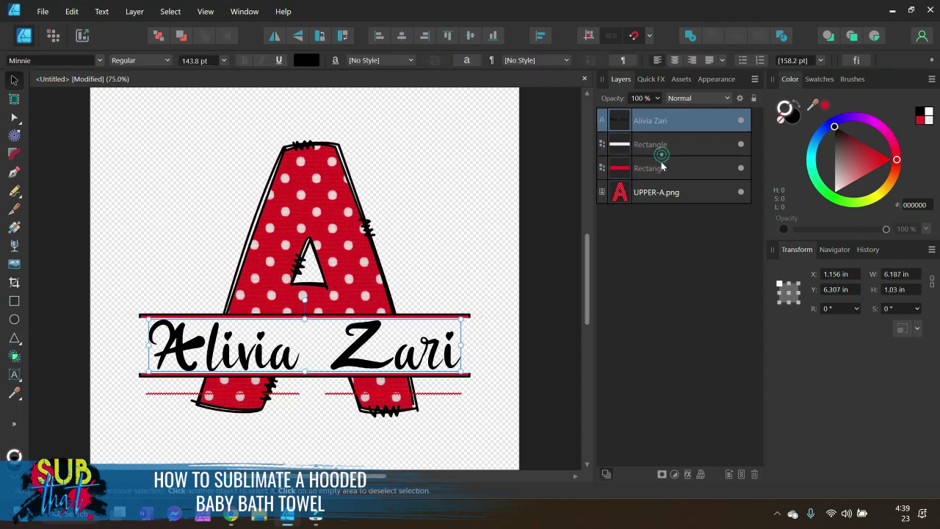
pyautogui.keyDown('shift'); pyautogui.click(662, 169); pyautogui.keyUp('shift')
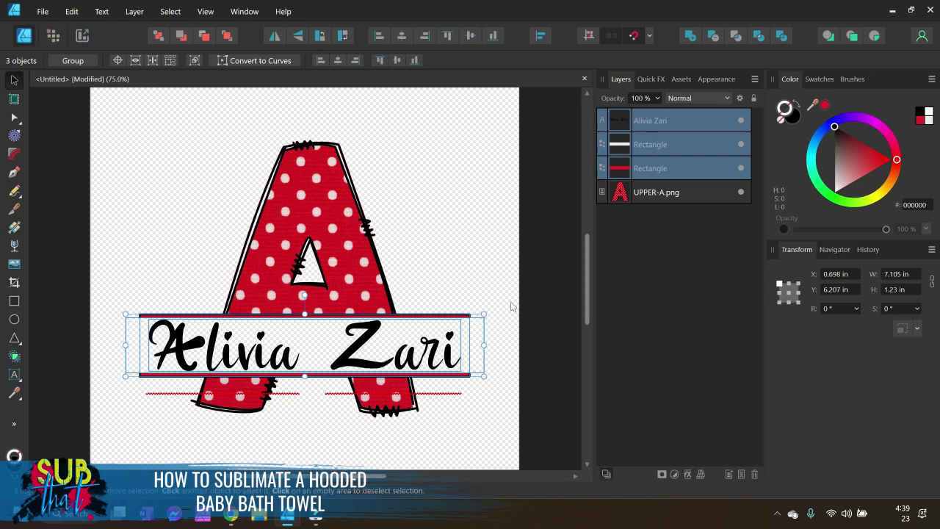
# Set the name band's width to 9 in and recentre it across the A.
pyautogui.click(898, 277)
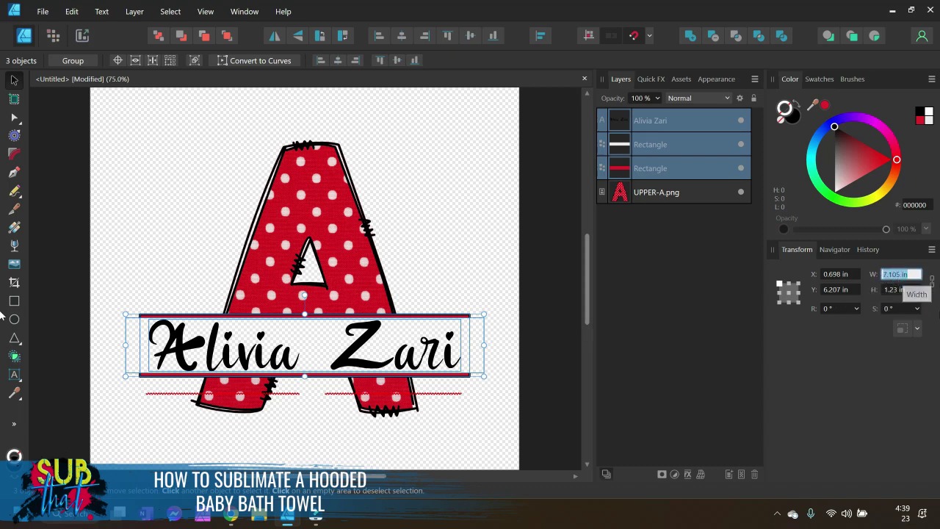
pyautogui.write('9')
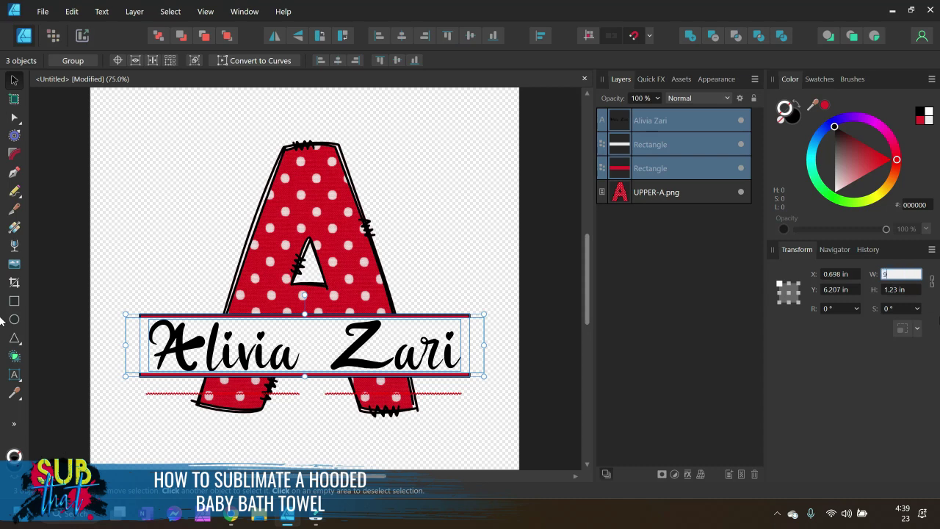
pyautogui.press('Return')
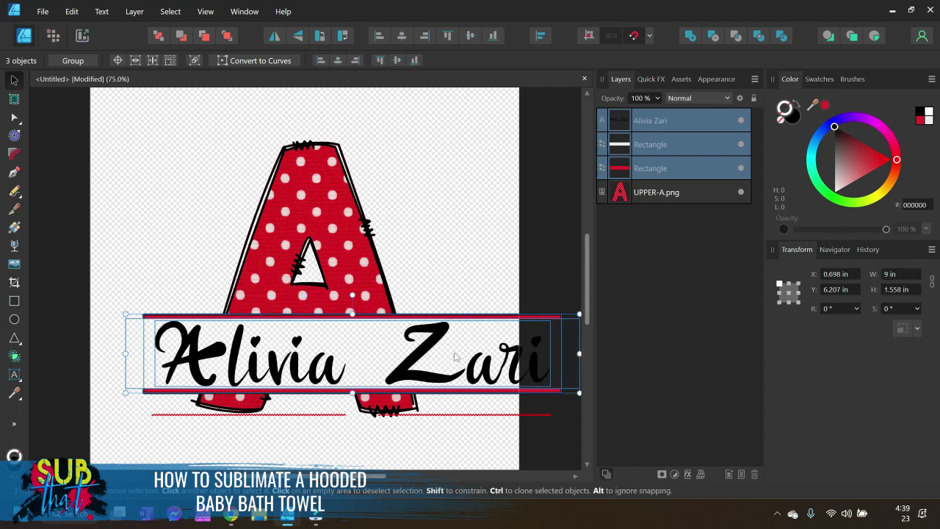
pyautogui.moveTo(439, 365); pyautogui.dragTo(389, 351)
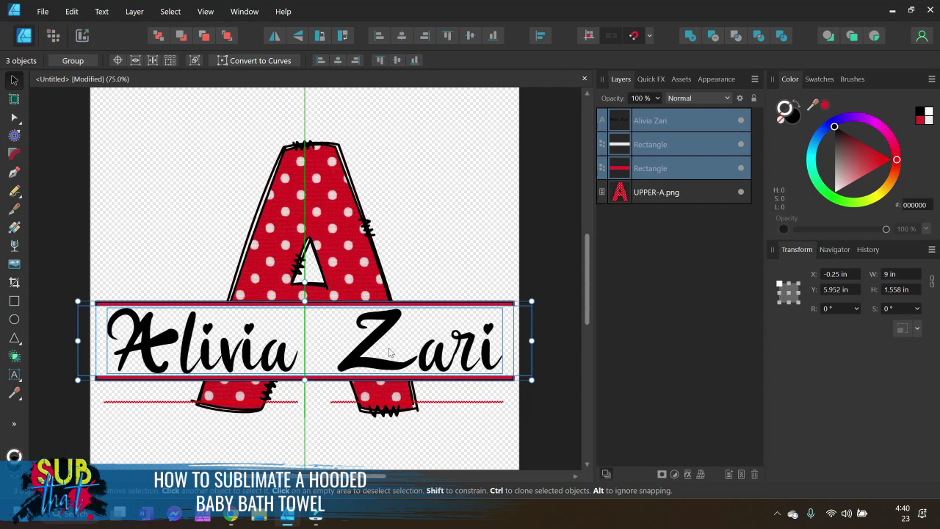
pyautogui.click(471, 426)
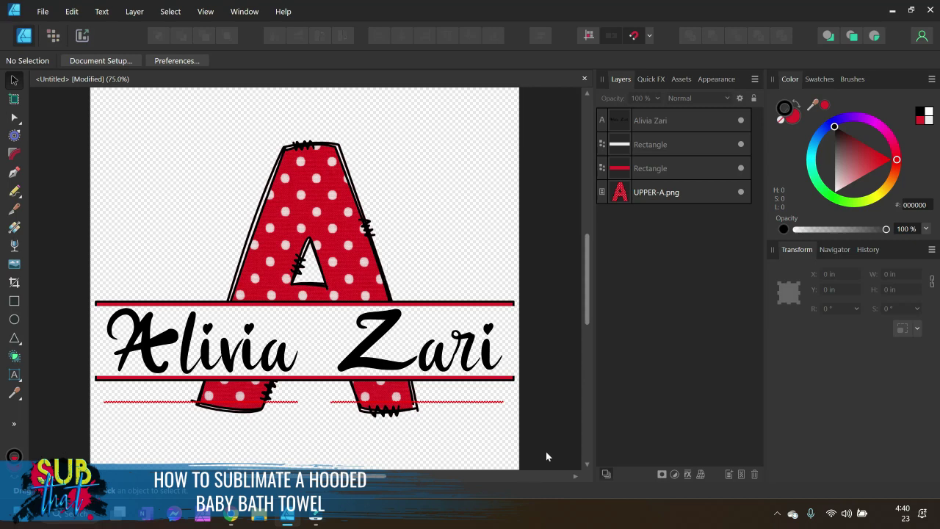
# Resize the polka-dot A to 6 in high, shift it up-left to X 1.25, Y 2.5, and reselect everything.
pyautogui.moveTo(537, 466); pyautogui.dragTo(27, 81)
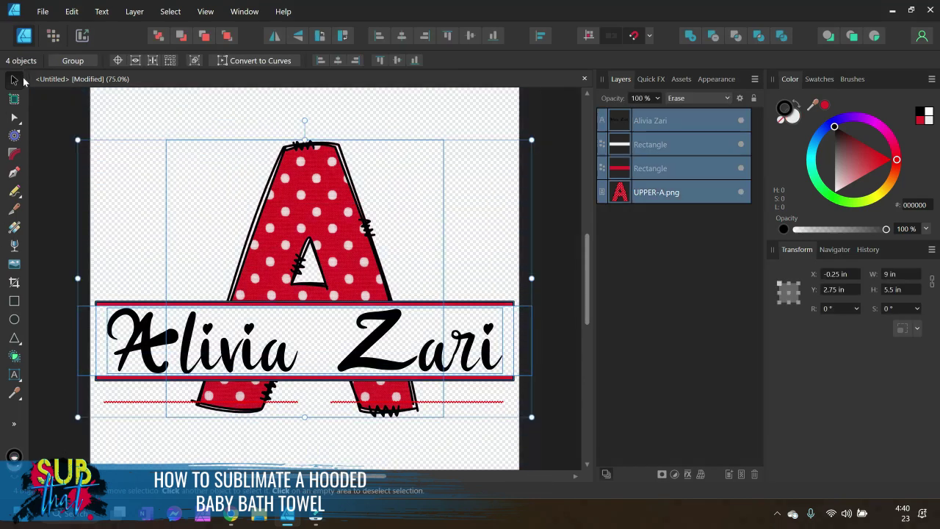
pyautogui.rightClick(362, 294)
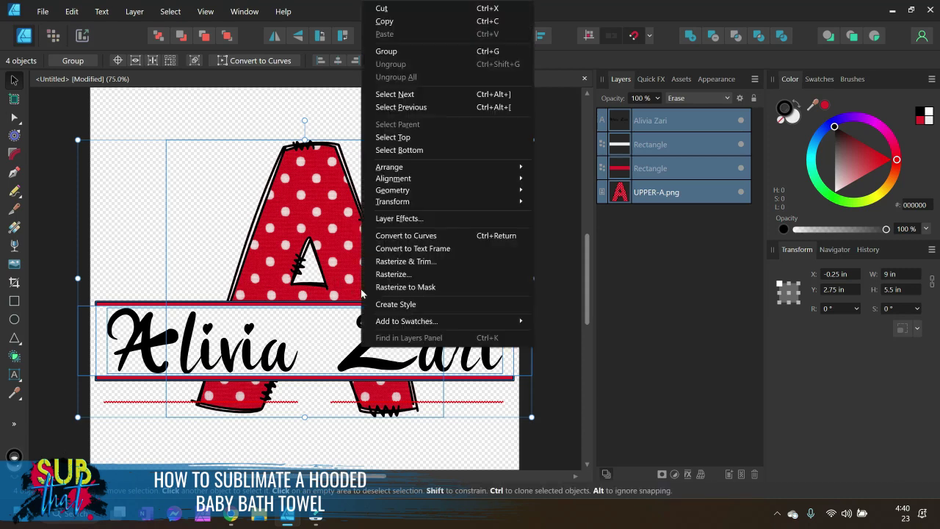
pyautogui.click(342, 265)
pyautogui.hotkey('ctrl', 'd')
pyautogui.click(359, 254)
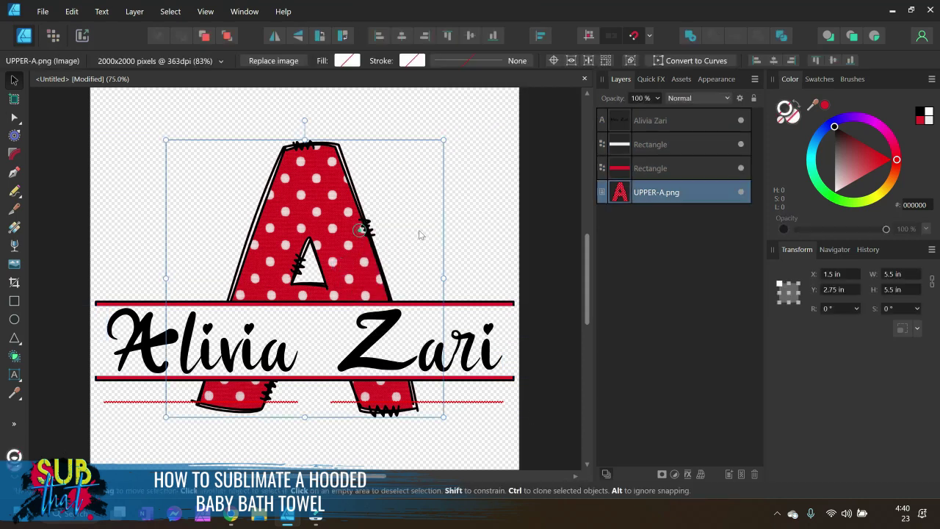
pyautogui.click(893, 290)
pyautogui.write('6')
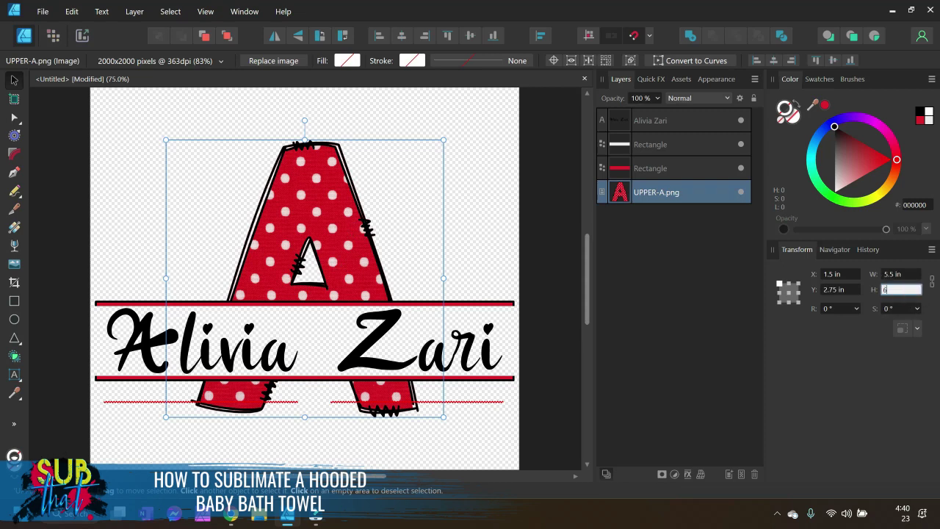
pyautogui.press('Return')
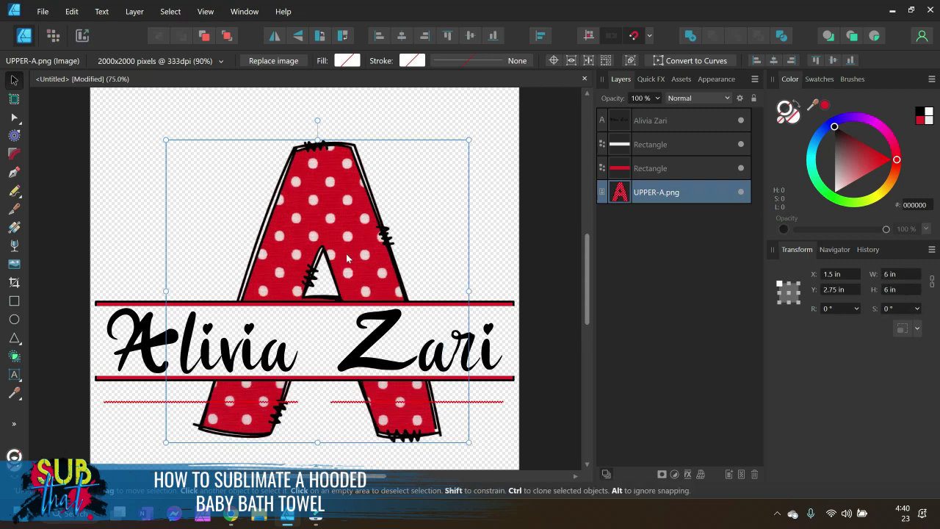
pyautogui.moveTo(346, 253); pyautogui.dragTo(334, 248)
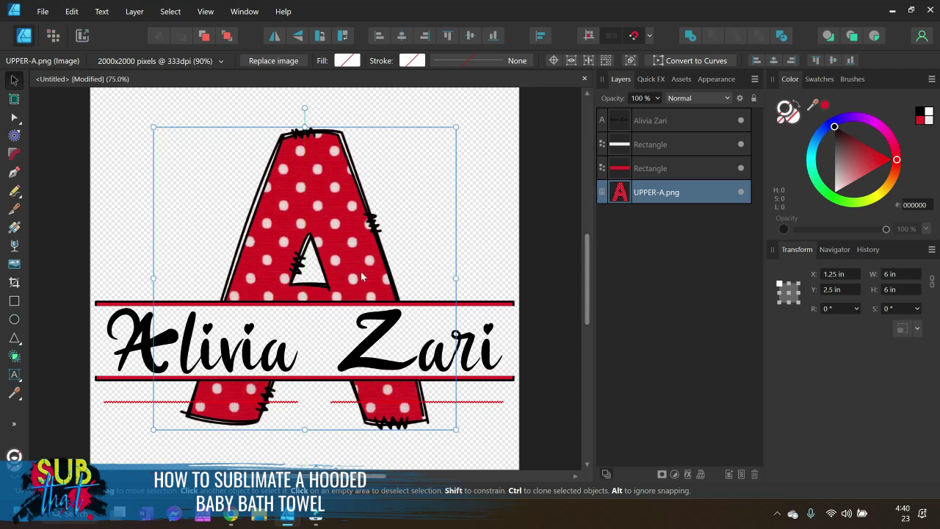
pyautogui.moveTo(542, 464); pyautogui.dragTo(48, 67)
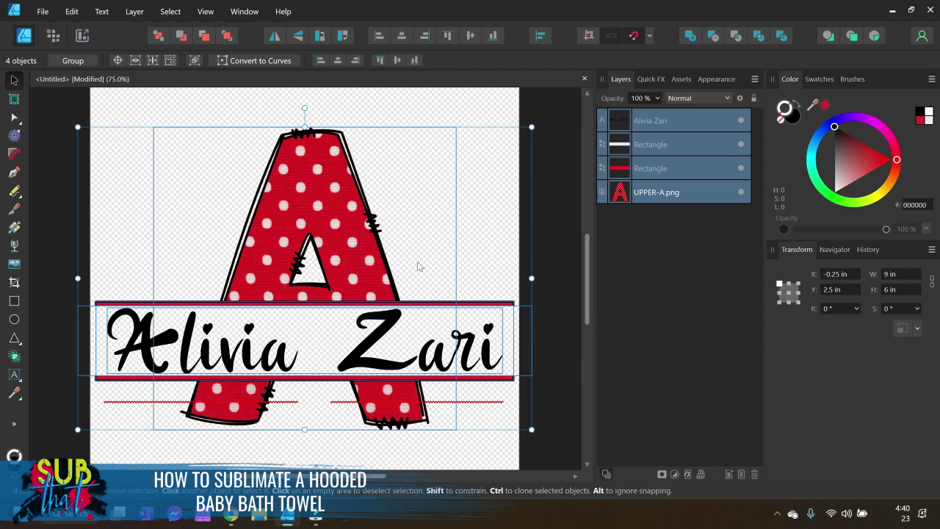
# Group the A, bands and name, rotate the group 90° counter-clockwise, and centre it on the page.
pyautogui.rightClick(343, 294)
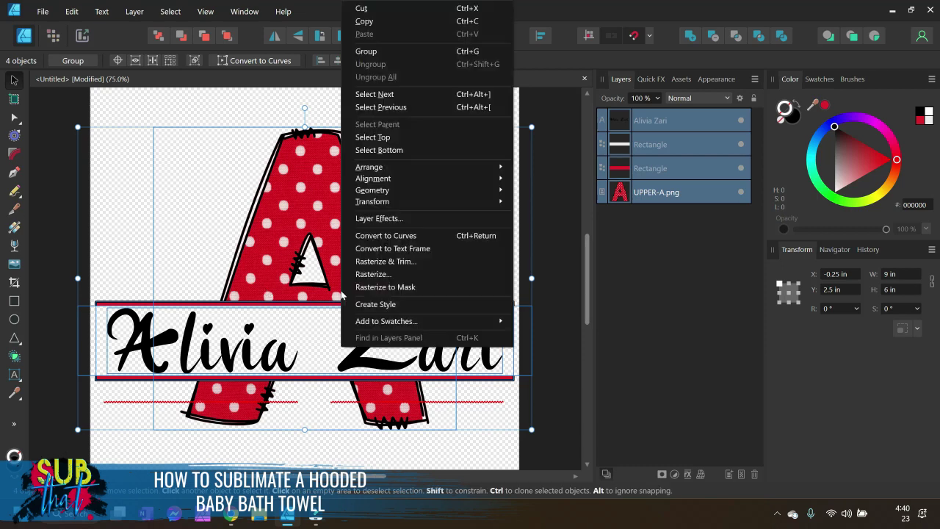
pyautogui.click(387, 51)
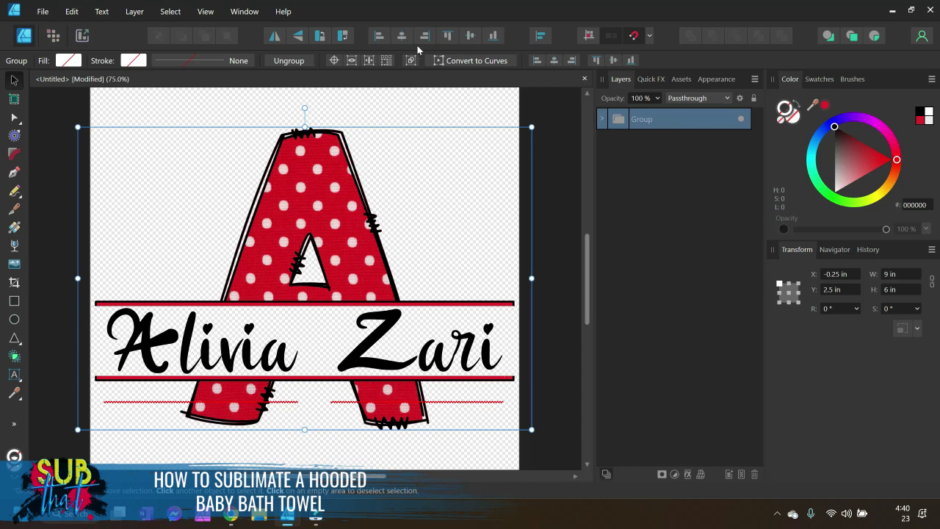
pyautogui.click(319, 36)
pyautogui.click(833, 249)
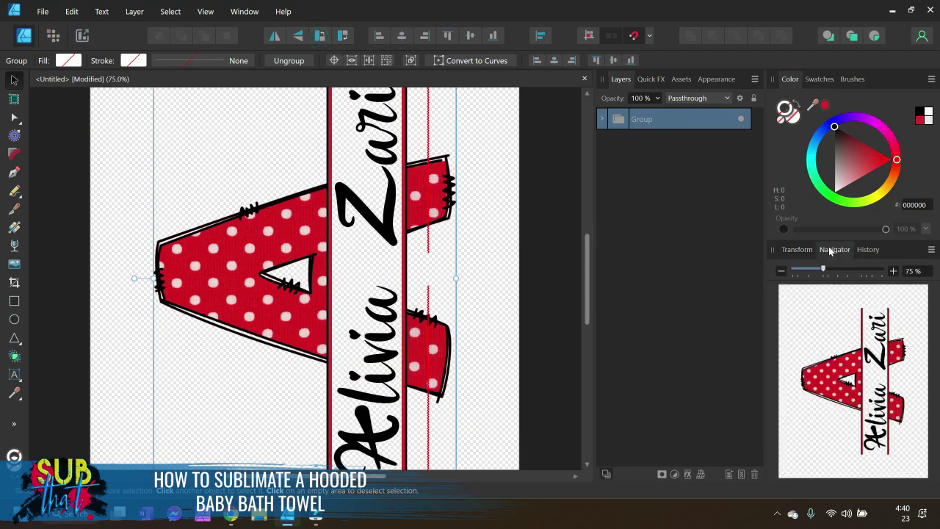
pyautogui.click(777, 272)
pyautogui.moveTo(363, 274)
pyautogui.mouseDown()
pyautogui.moveTo(356, 286)
pyautogui.moveTo(373, 281)
pyautogui.moveTo(376, 293)
pyautogui.moveTo(375, 282)
pyautogui.mouseUp()
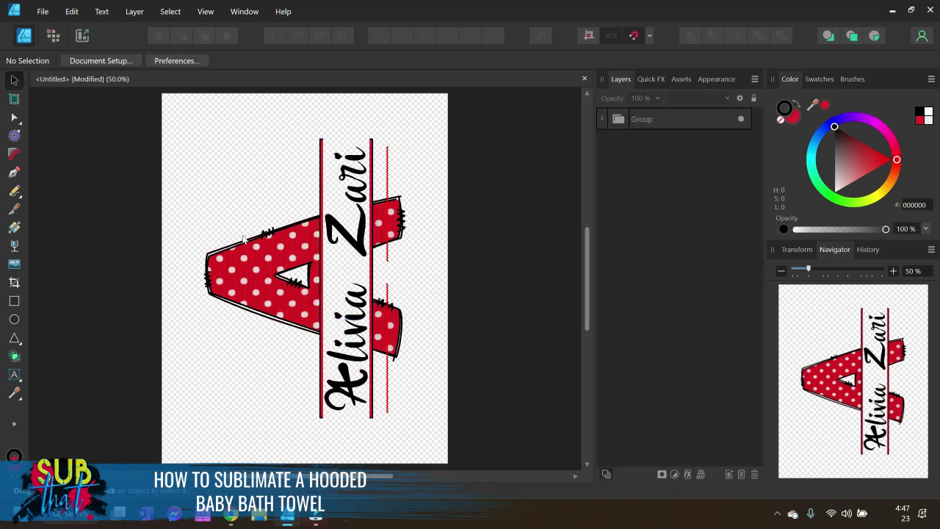
# Start a print to the EPSON SC-F500 Series and bring up its driver properties.
pyautogui.click(44, 12)
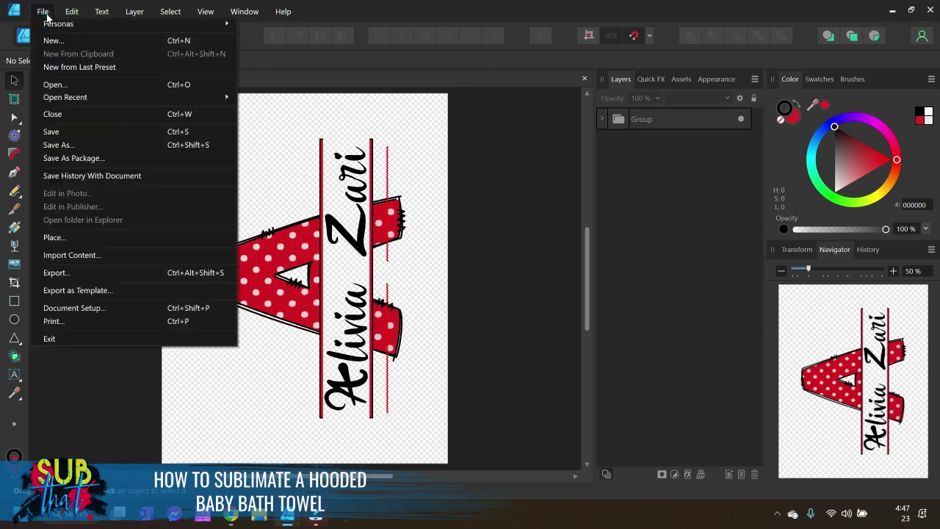
pyautogui.click(92, 320)
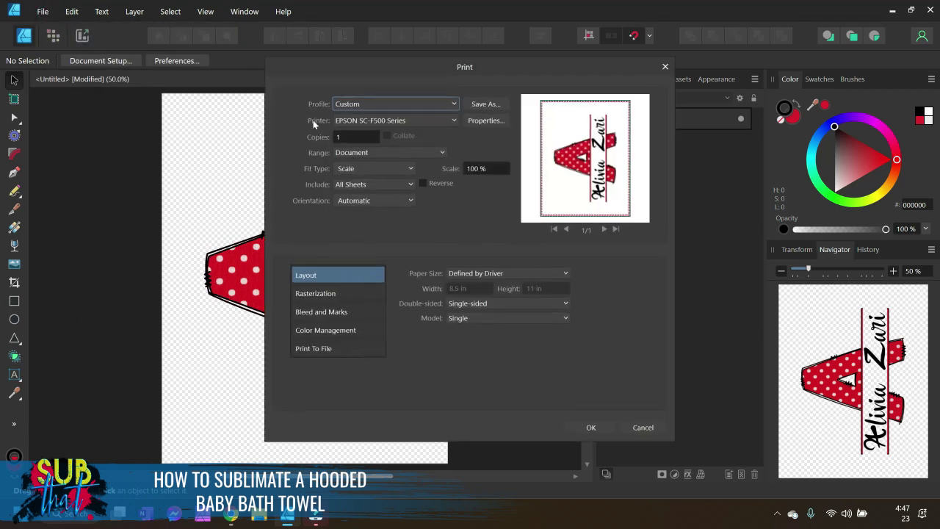
pyautogui.click(443, 121)
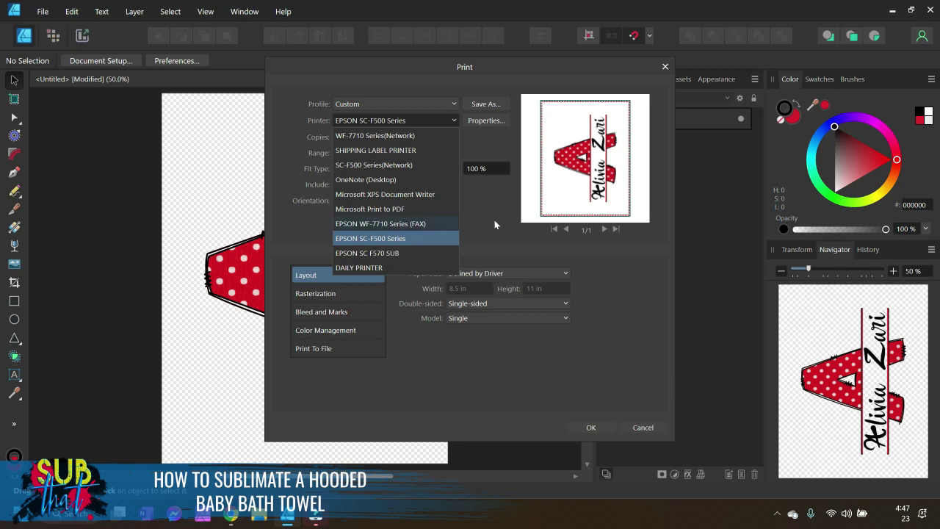
pyautogui.click(424, 242)
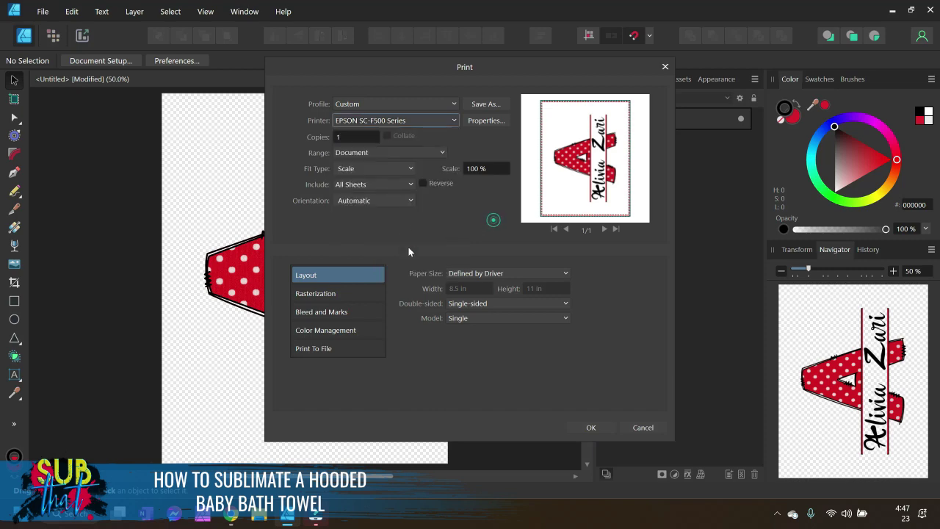
pyautogui.click(496, 124)
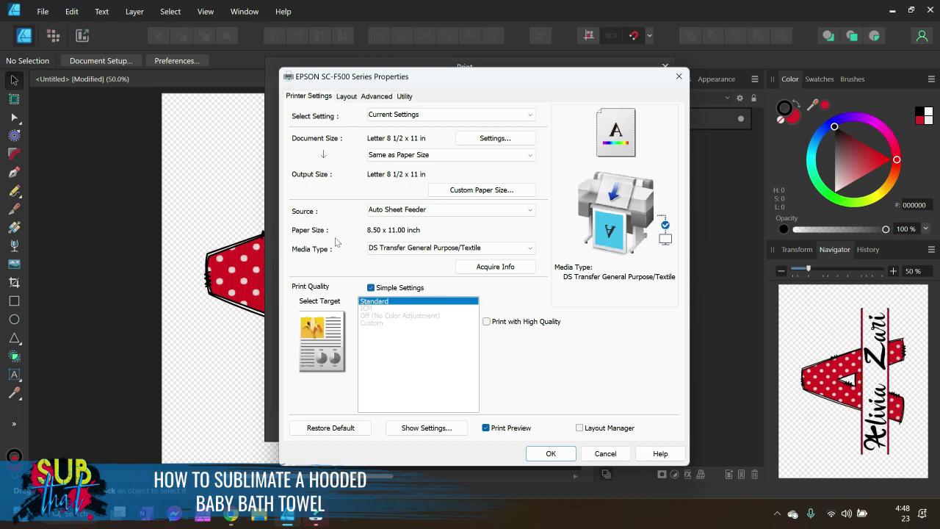
# Keep Auto Sheet Feeder as paper source and set media type to DS Transfer General Purpose/Textile.
pyautogui.click(419, 213)
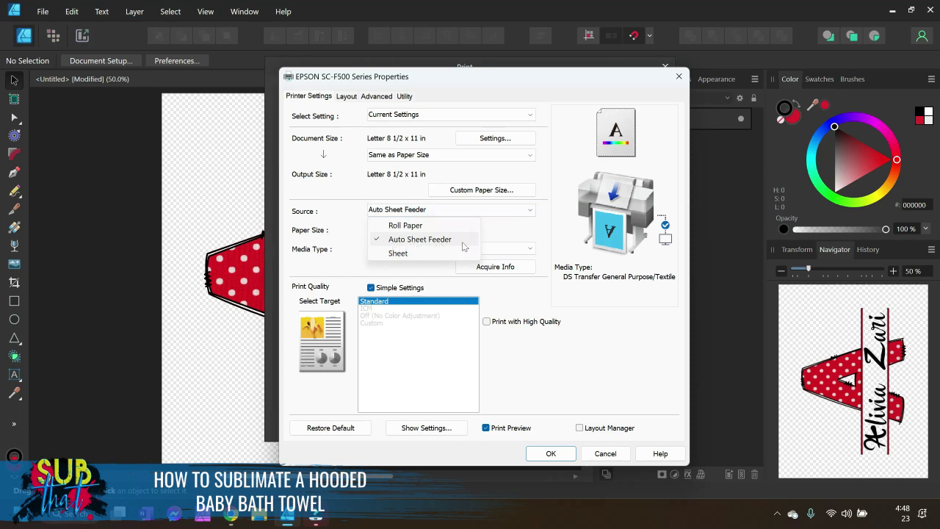
pyautogui.click(462, 240)
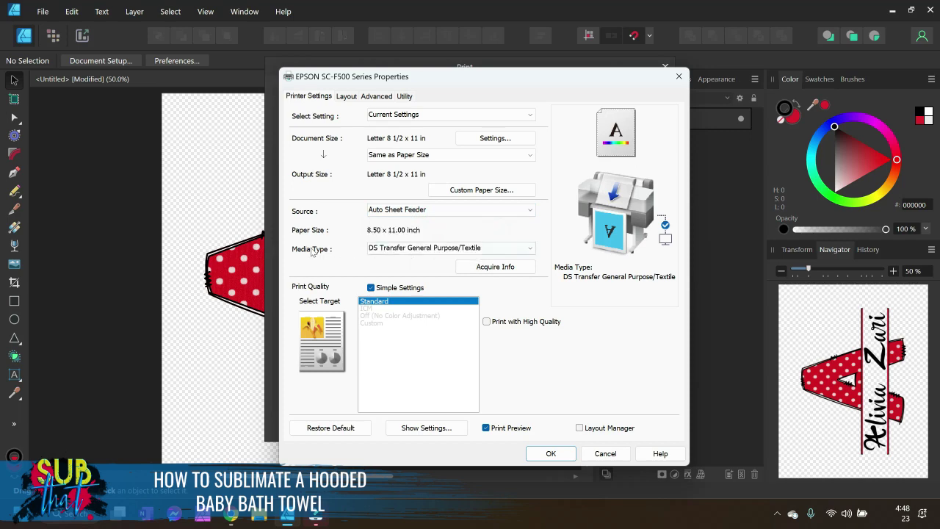
pyautogui.click(403, 250)
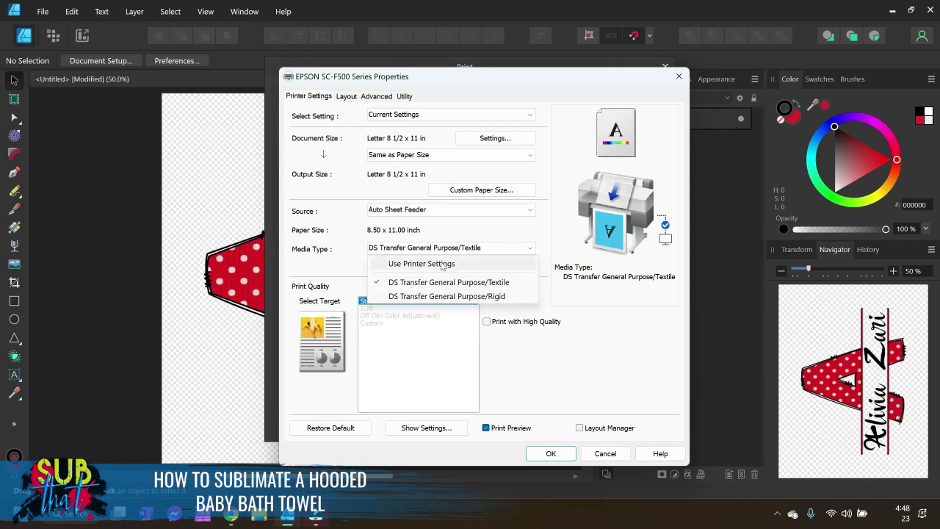
pyautogui.click(468, 296)
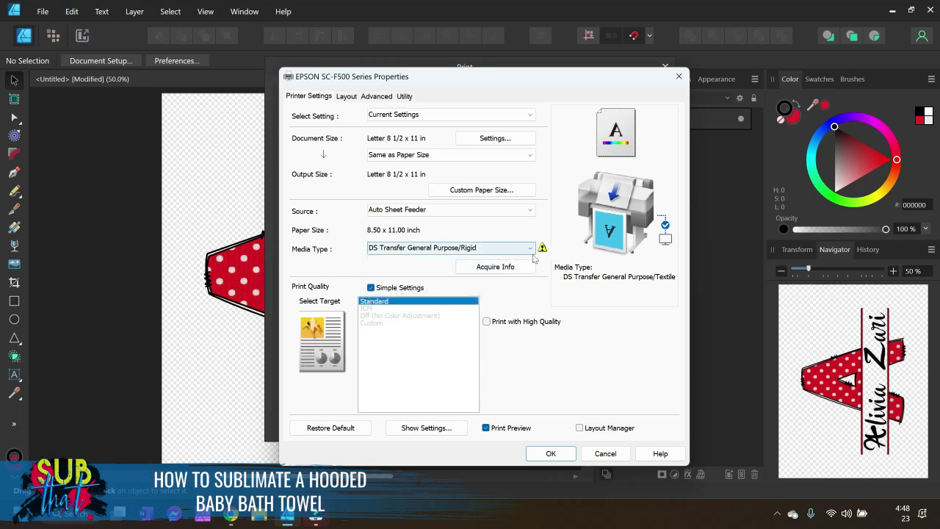
pyautogui.click(502, 253)
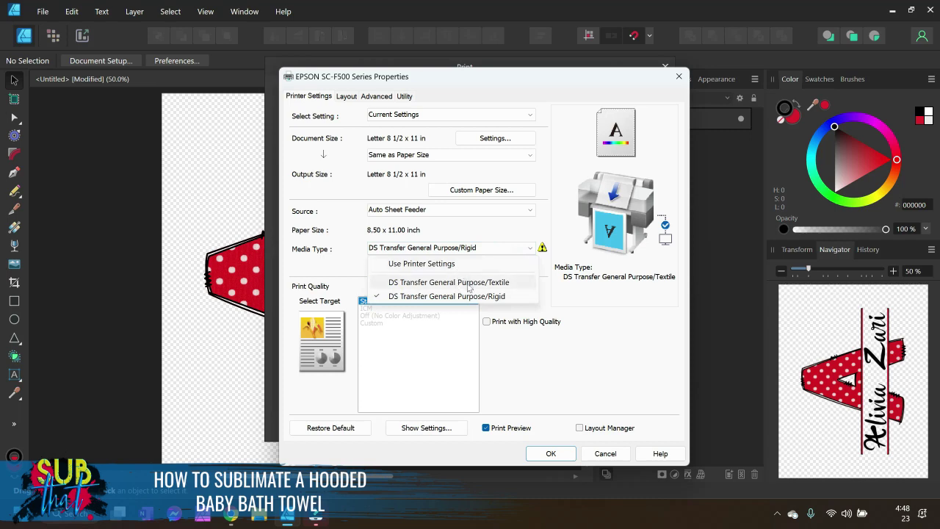
pyautogui.click(504, 285)
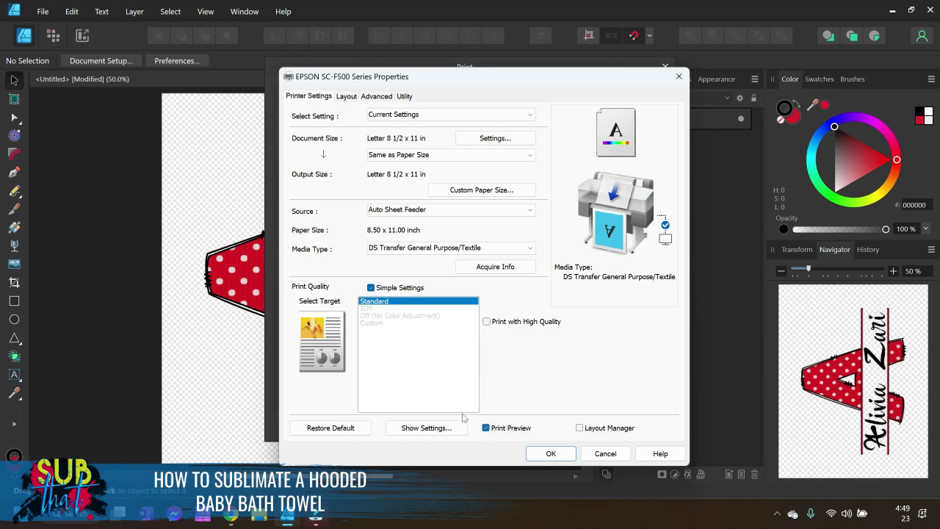
pyautogui.click(550, 453)
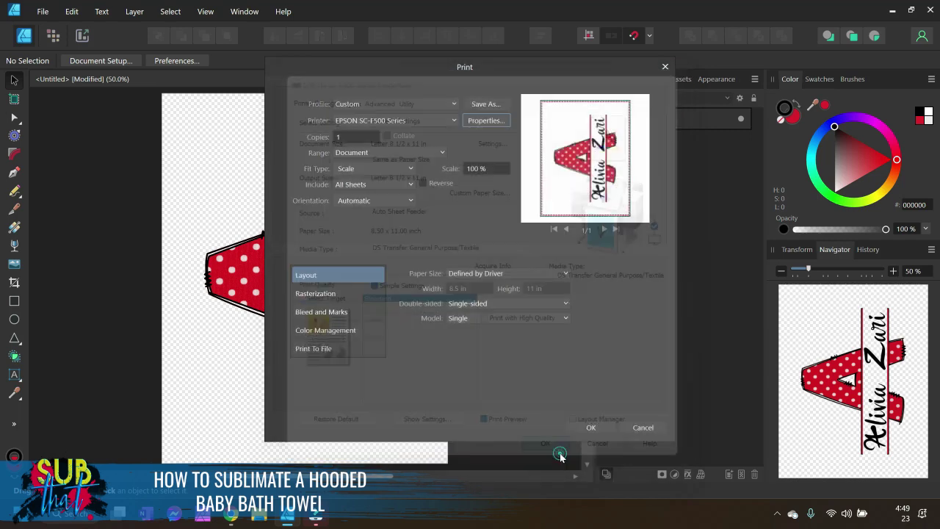
pyautogui.click(603, 428)
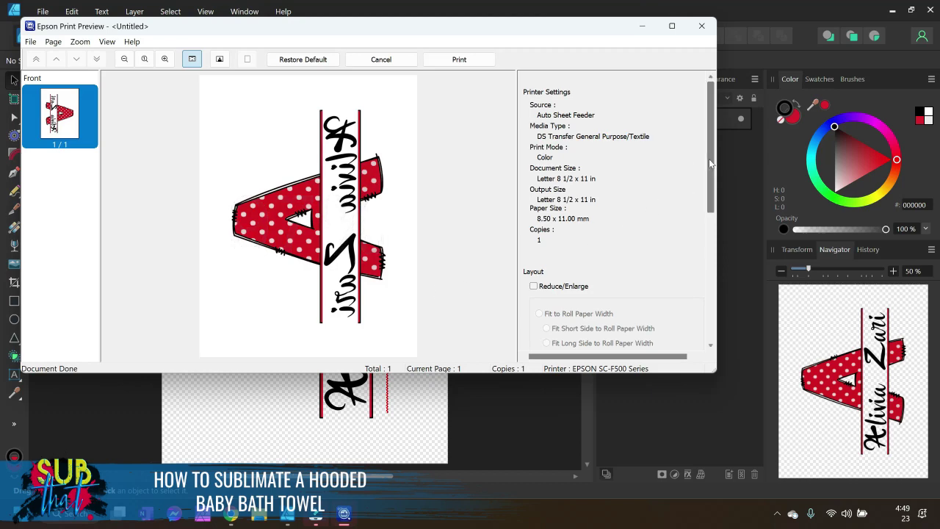
pyautogui.moveTo(707, 159); pyautogui.dragTo(721, 217)
pyautogui.scroll(1, 716, 163)
pyautogui.moveTo(709, 176)
pyautogui.mouseDown()
pyautogui.moveTo(709, 309)
pyautogui.moveTo(712, 160)
pyautogui.mouseUp()
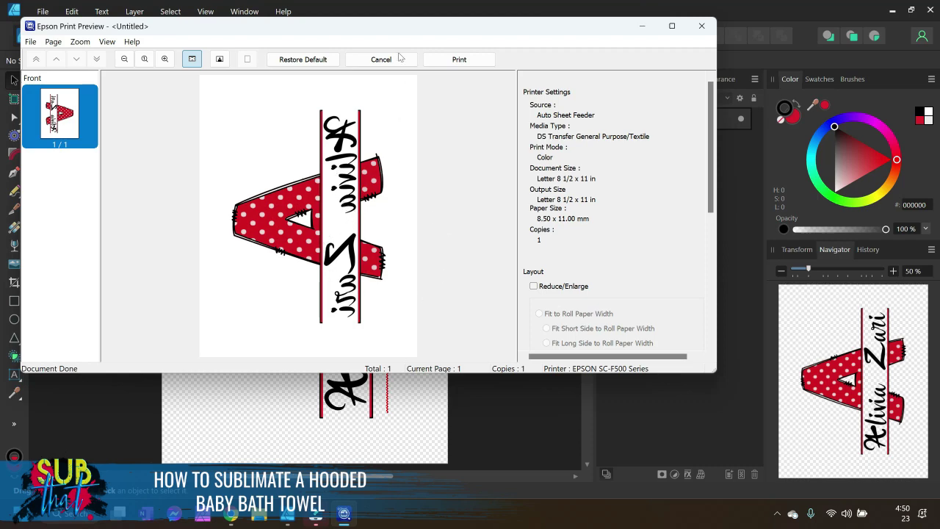
pyautogui.click(471, 63)
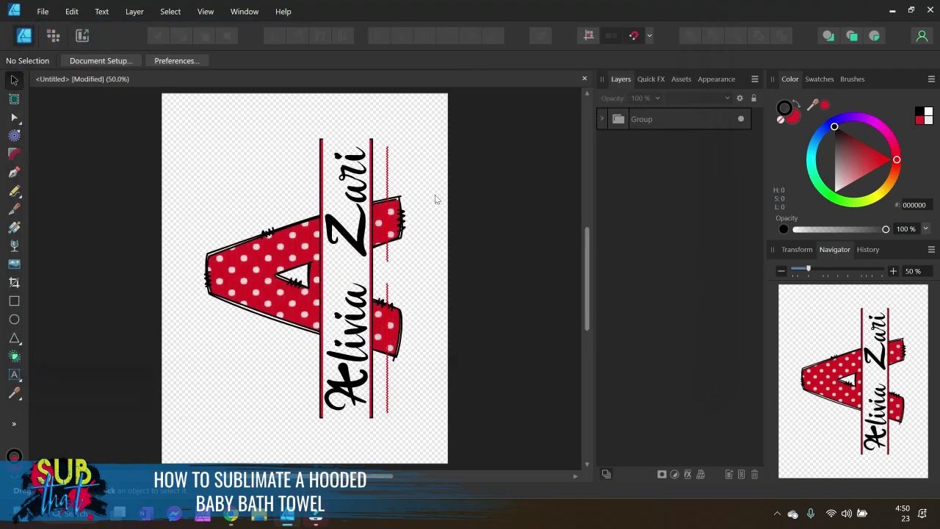